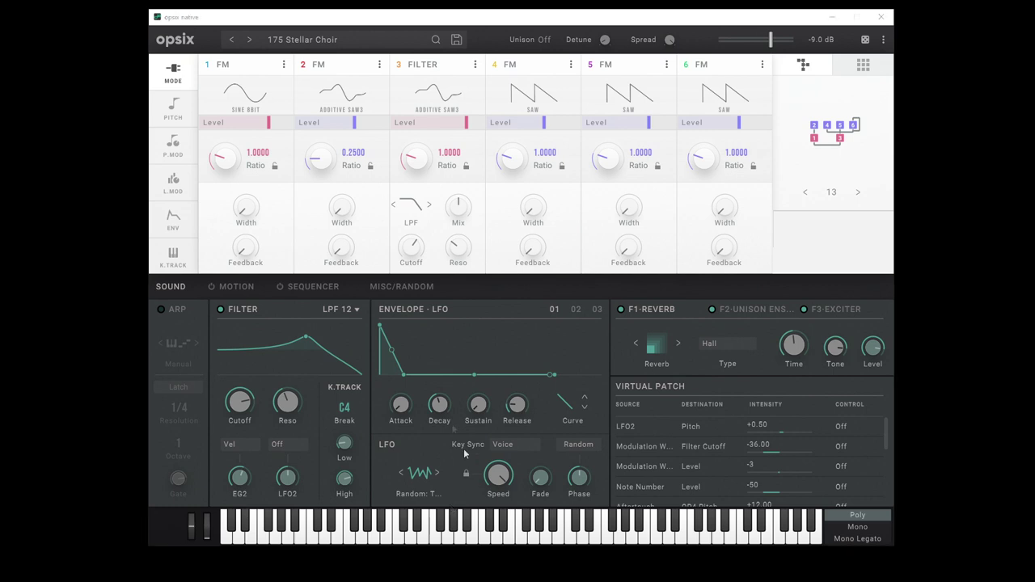
# - Open the opsix preset browser and scroll through the preset list
pyautogui.click(427, 46)
pyautogui.click(434, 41)
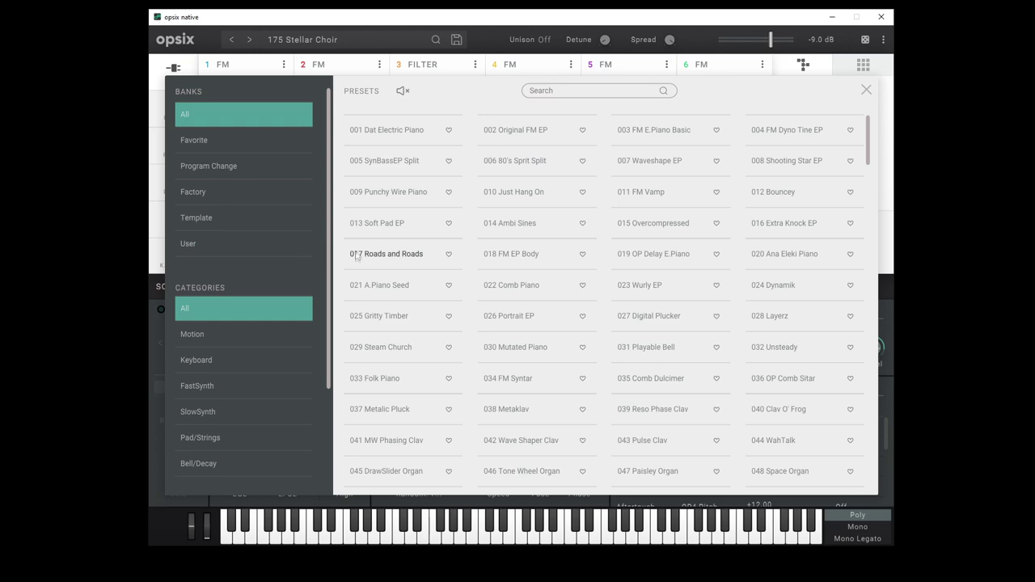
pyautogui.scroll(-10, 536, 253)
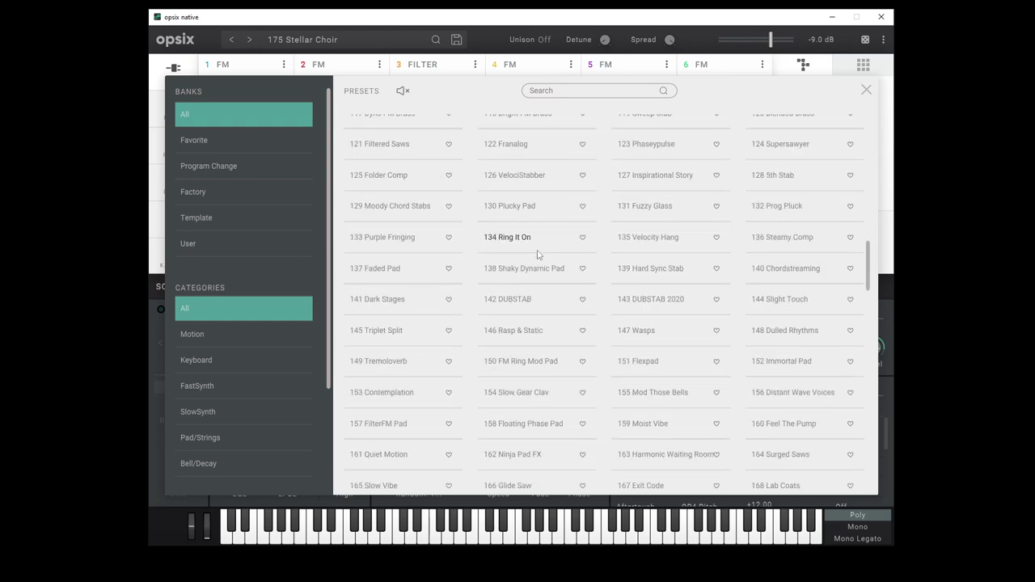
pyautogui.scroll(-12, 538, 255)
pyautogui.scroll(13, 538, 254)
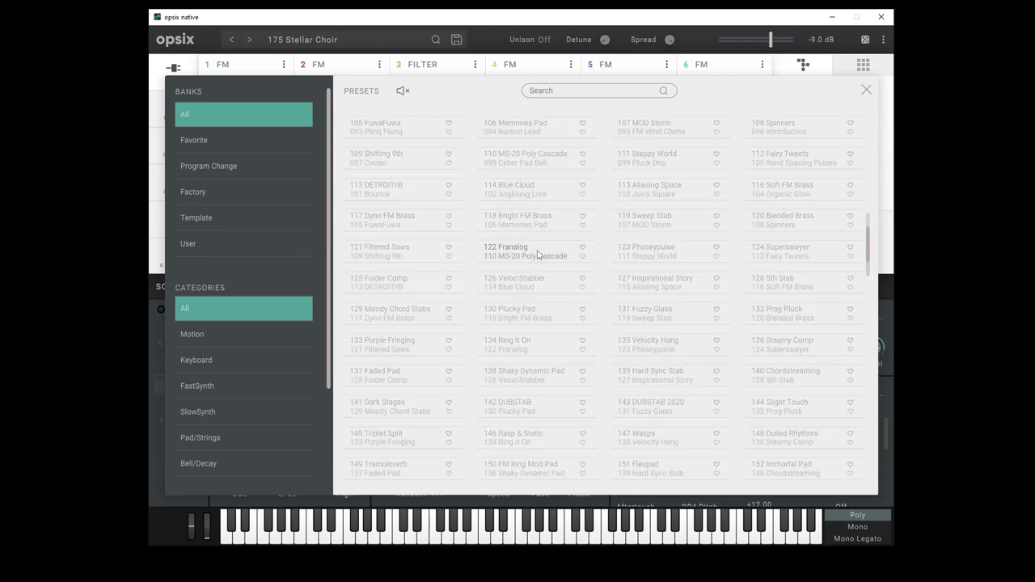
pyautogui.scroll(-18, 538, 254)
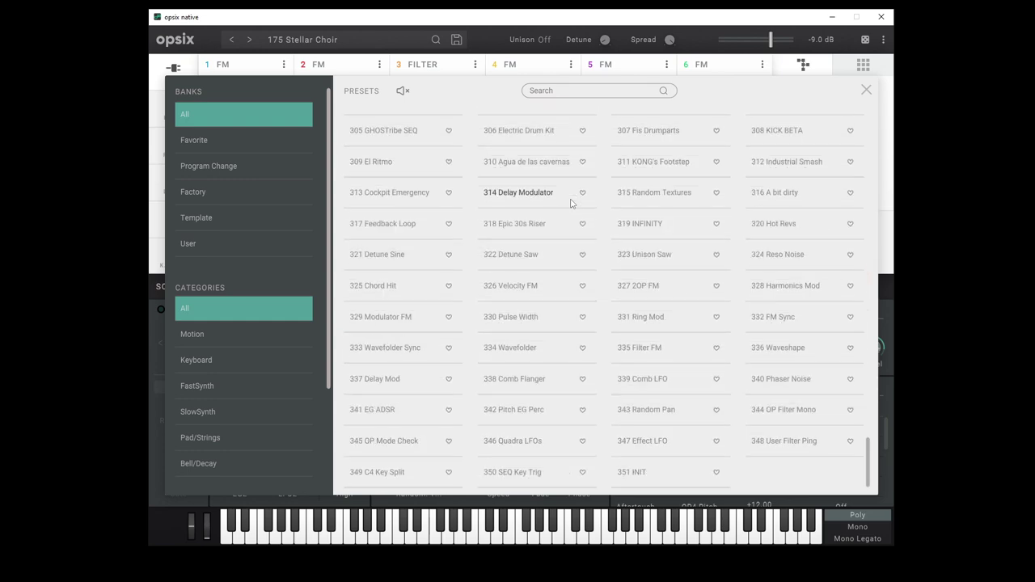
pyautogui.scroll(20, 570, 203)
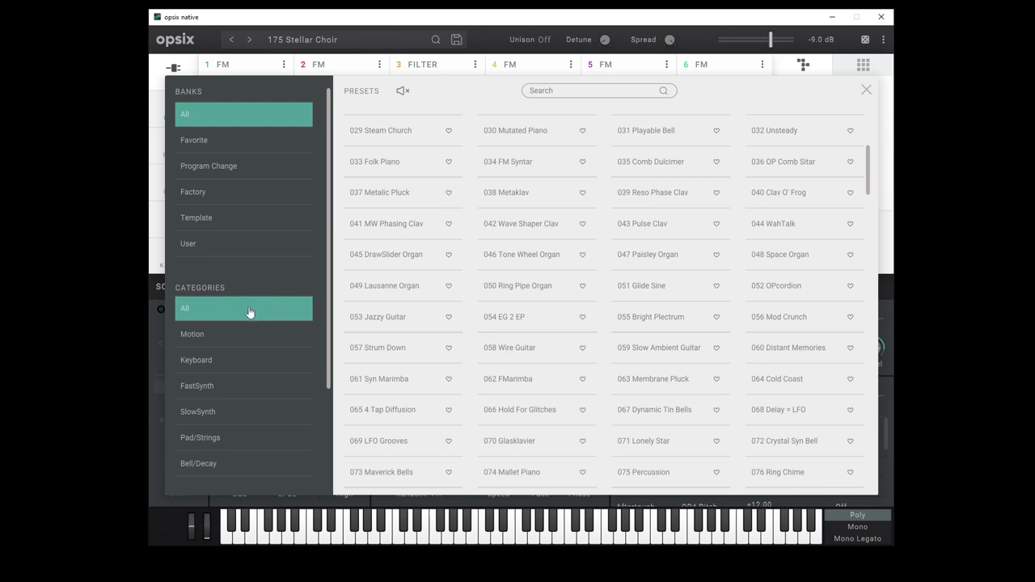
pyautogui.scroll(-2, 250, 313)
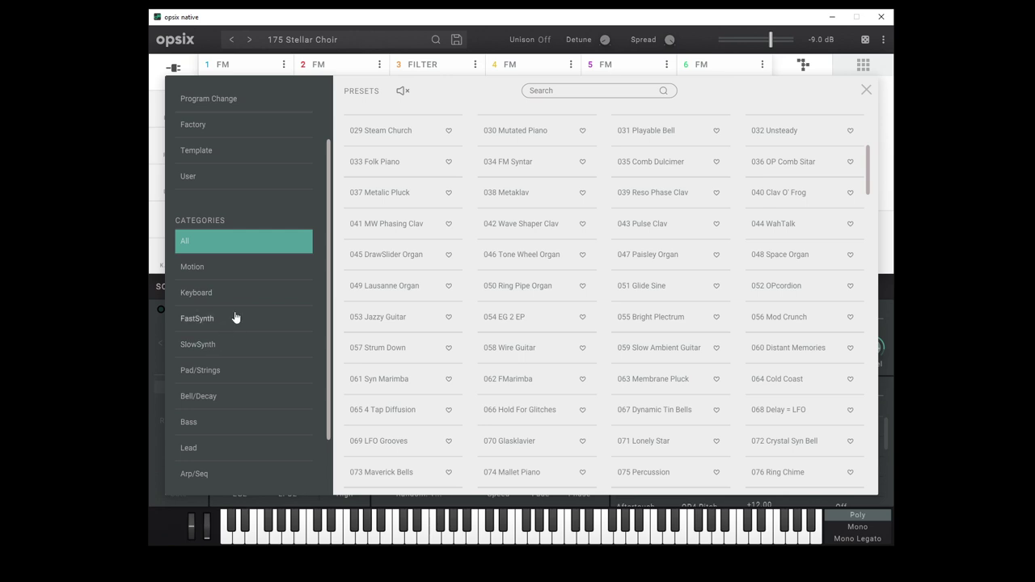
pyautogui.scroll(3, 246, 292)
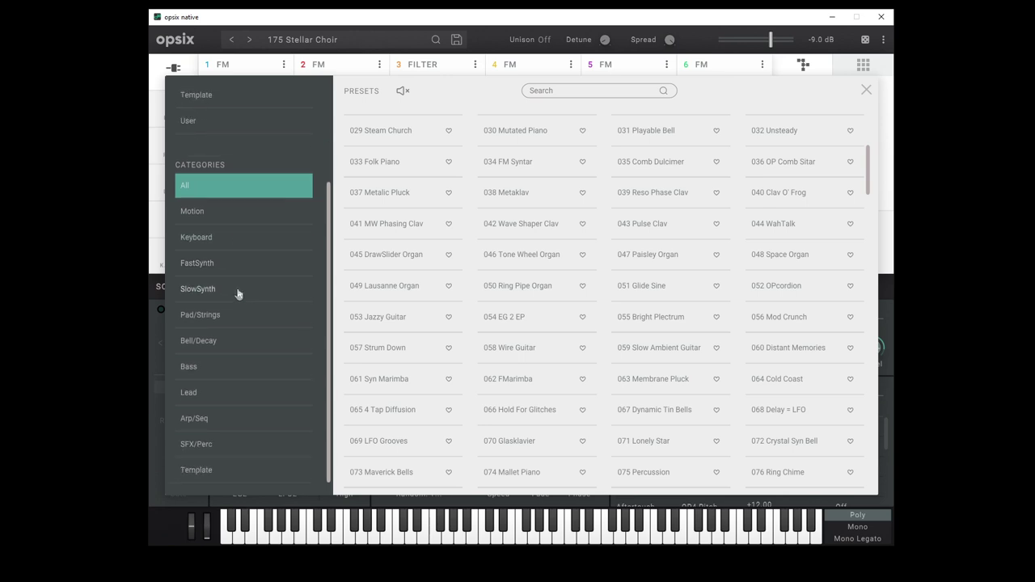
# - Check the Keyboard, SlowSynth and Bell/Decay categories, then switch back to All and load 351 INIT
pyautogui.click(222, 364)
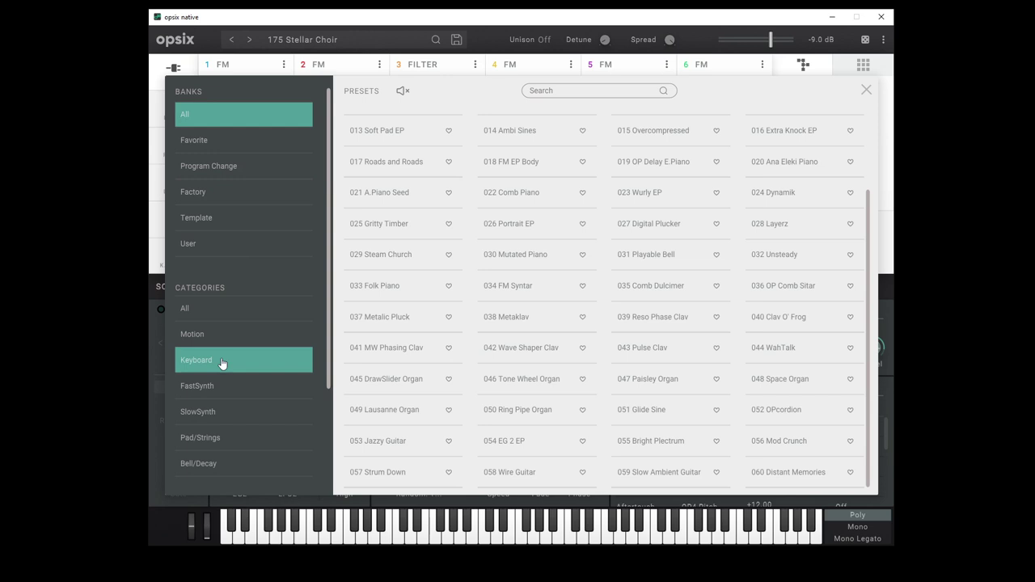
pyautogui.click(232, 409)
pyautogui.scroll(-3, 242, 424)
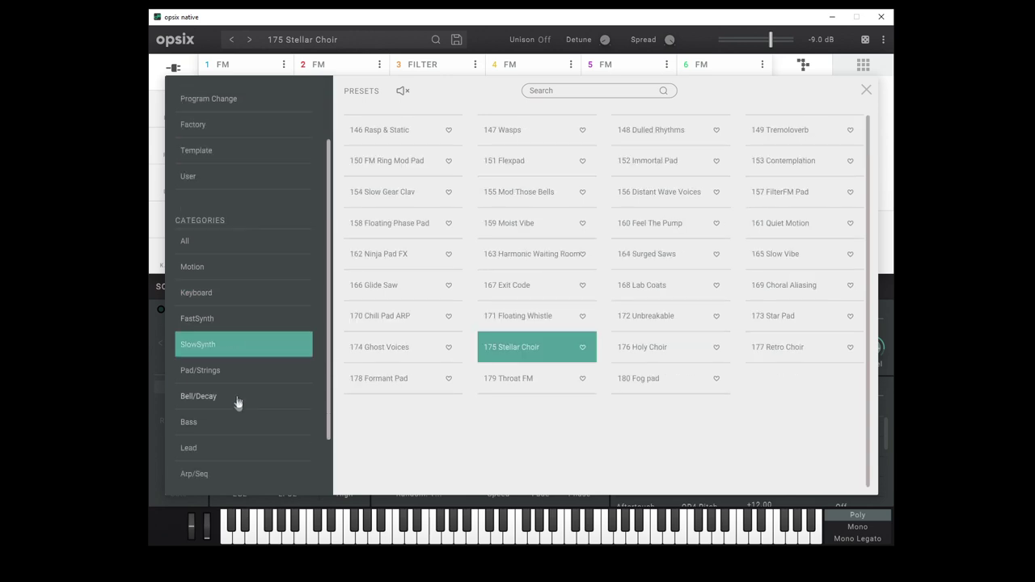
pyautogui.click(237, 400)
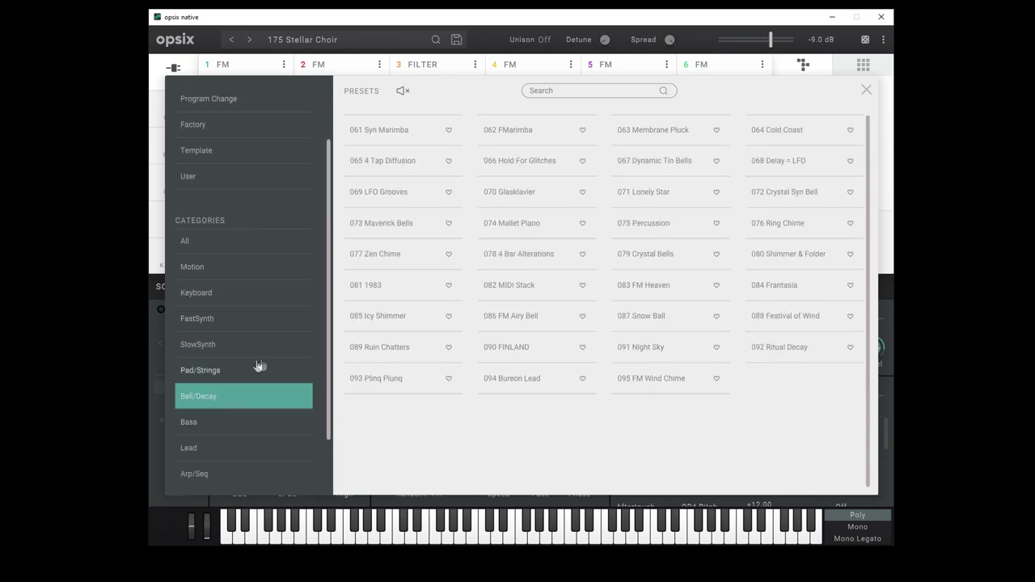
pyautogui.click(204, 251)
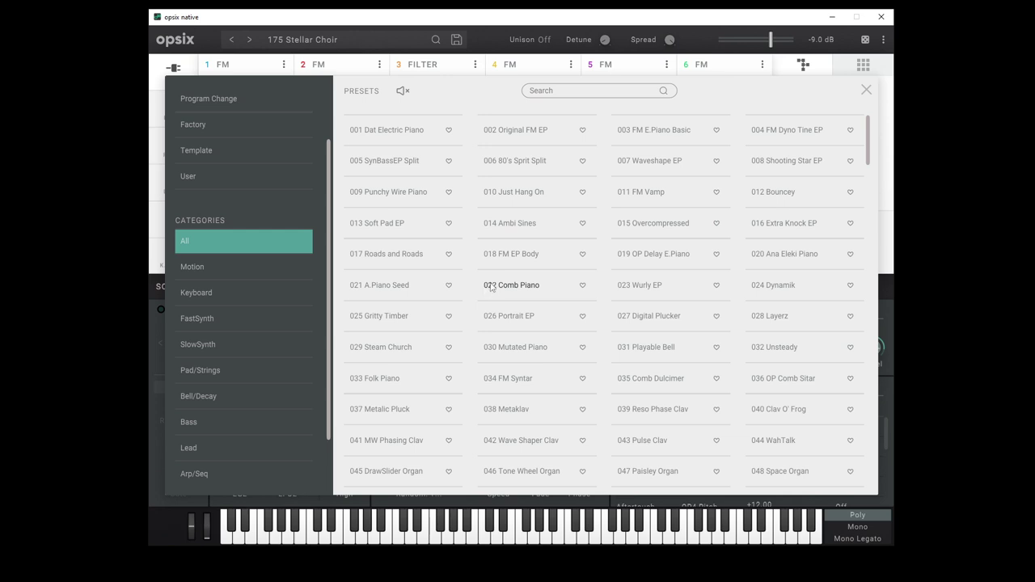
pyautogui.scroll(-20, 550, 300)
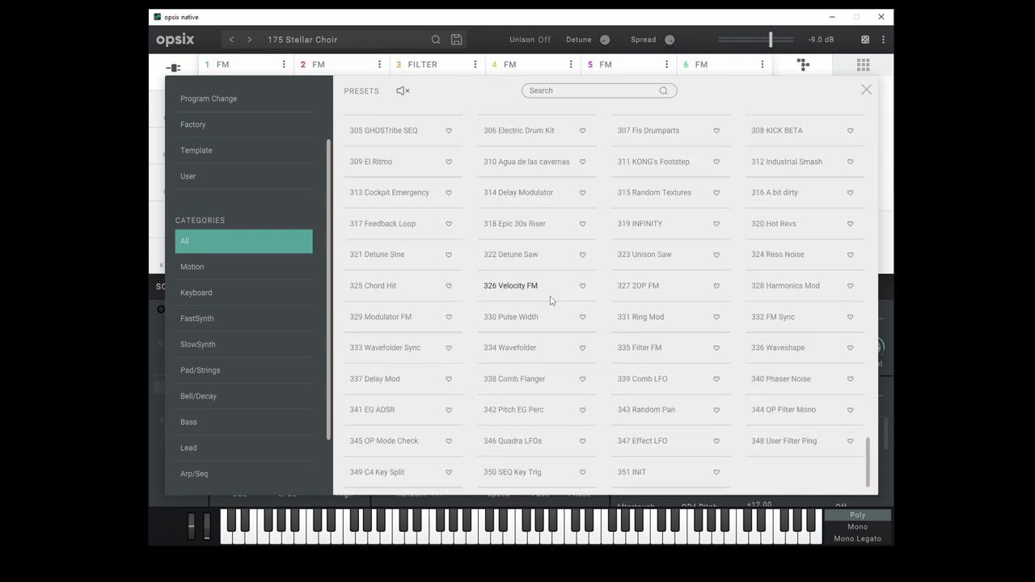
pyautogui.click(650, 481)
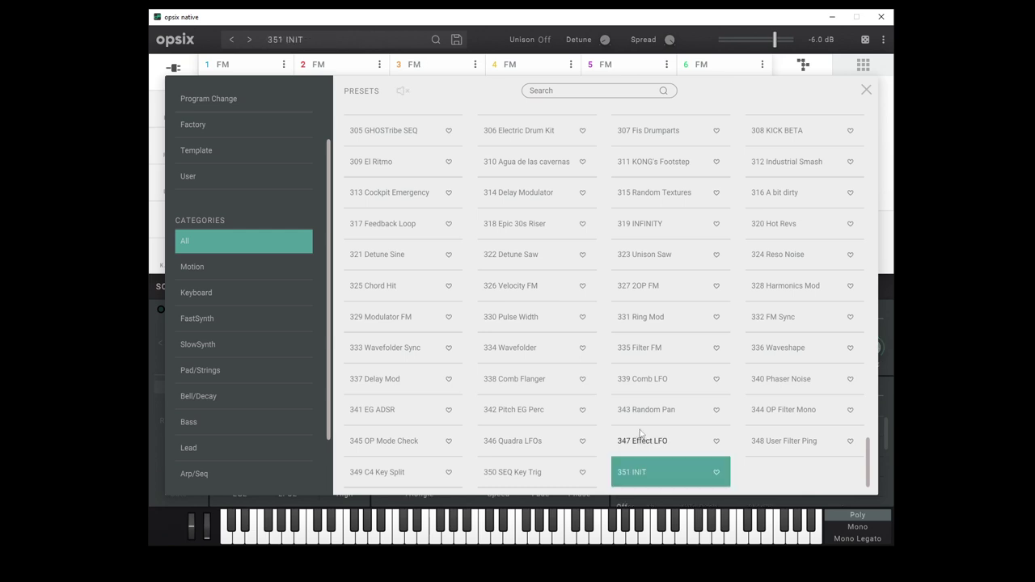
pyautogui.click(866, 91)
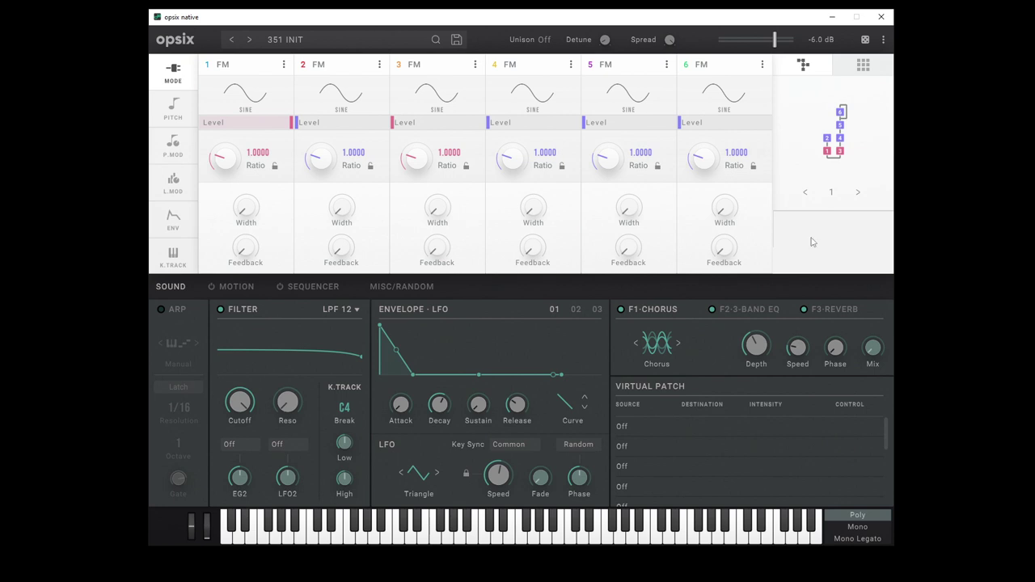
# - Step the algorithm up to 5, confirm it in the algorithm grid, then show the modulation matrix
pyautogui.click(859, 194)
pyautogui.click(859, 194)
pyautogui.click(859, 194)
pyautogui.click(859, 195)
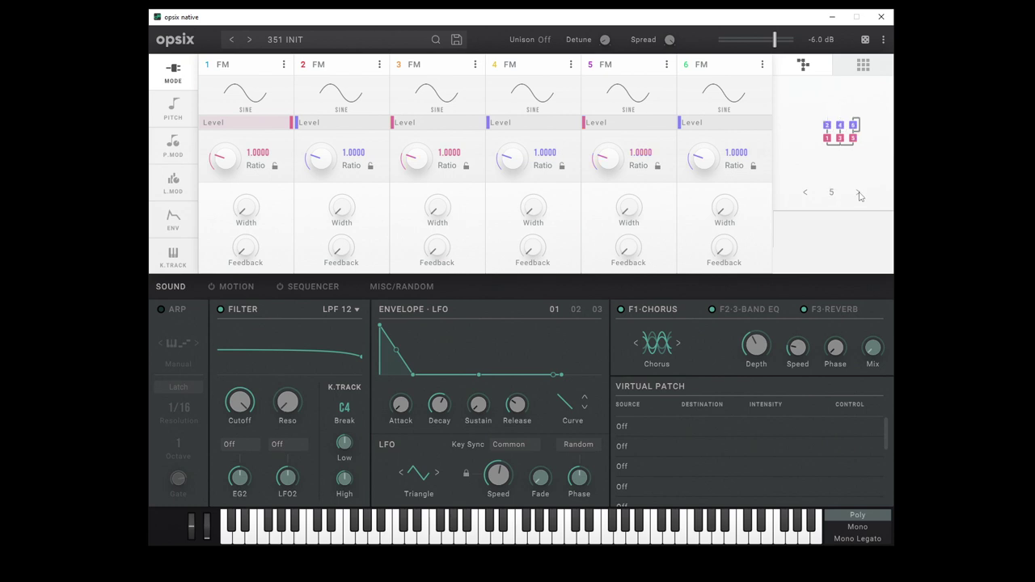
pyautogui.click(833, 138)
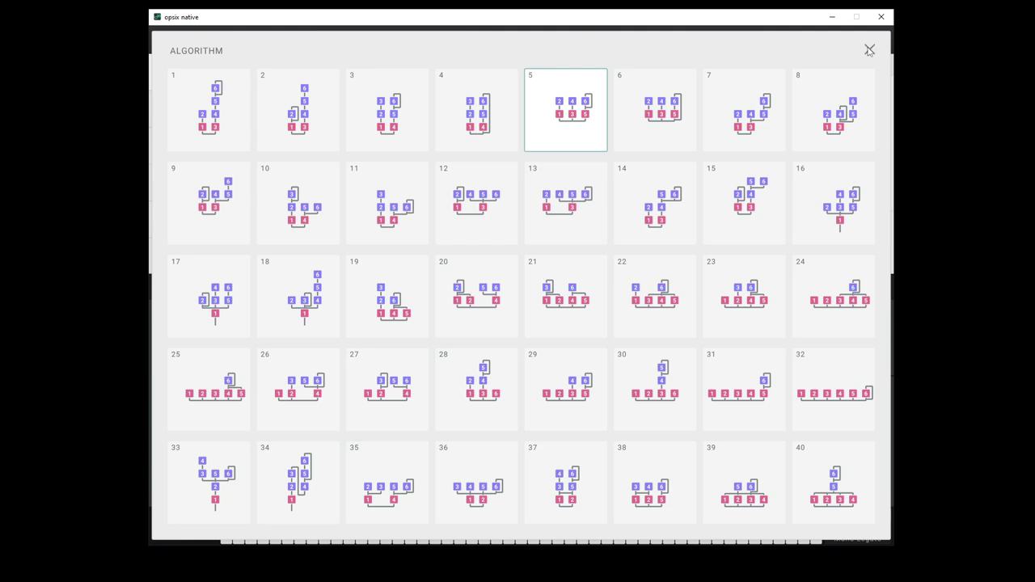
pyautogui.click(870, 51)
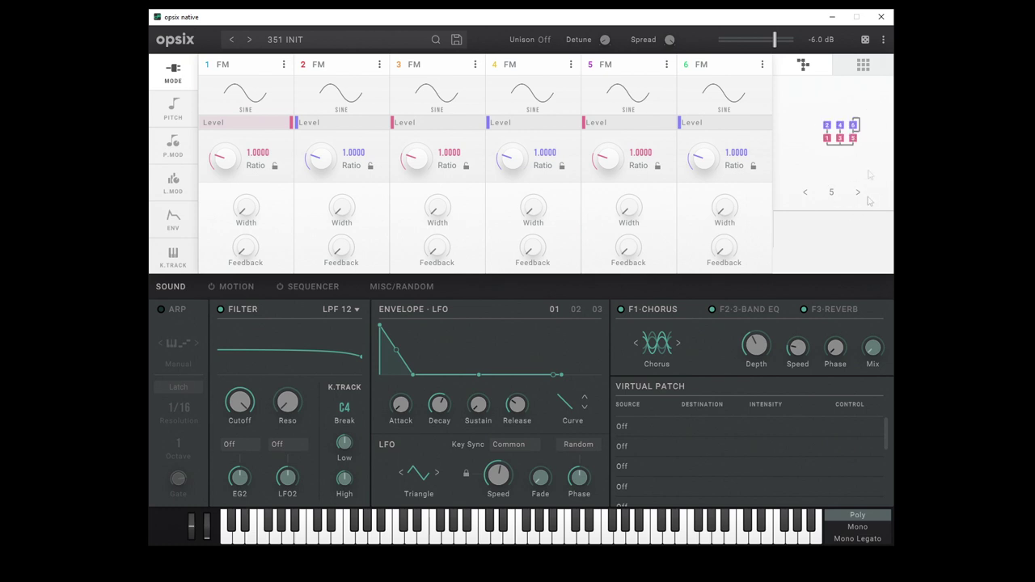
pyautogui.click(864, 64)
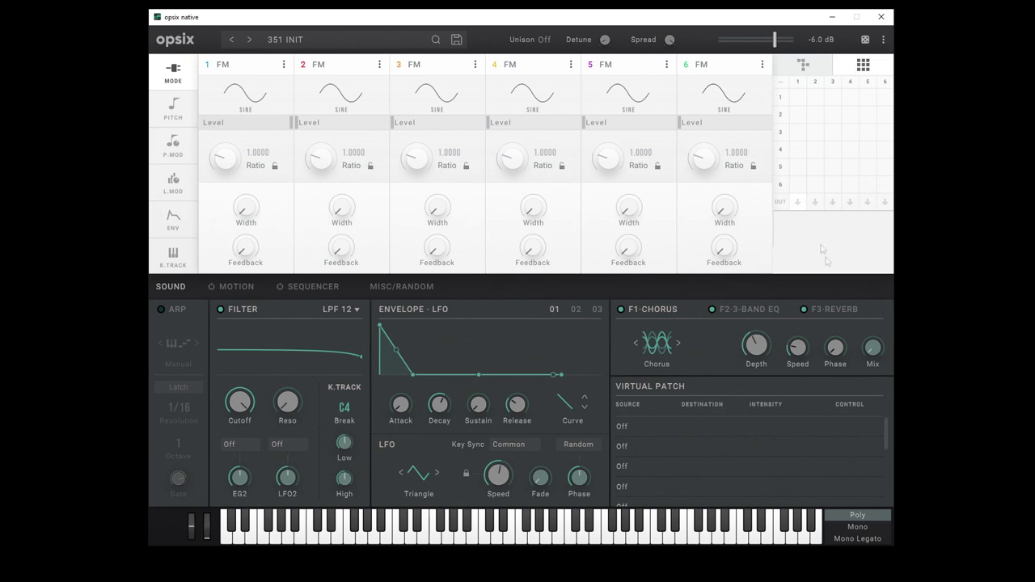
pyautogui.click(798, 204)
pyautogui.click(834, 204)
pyautogui.click(869, 203)
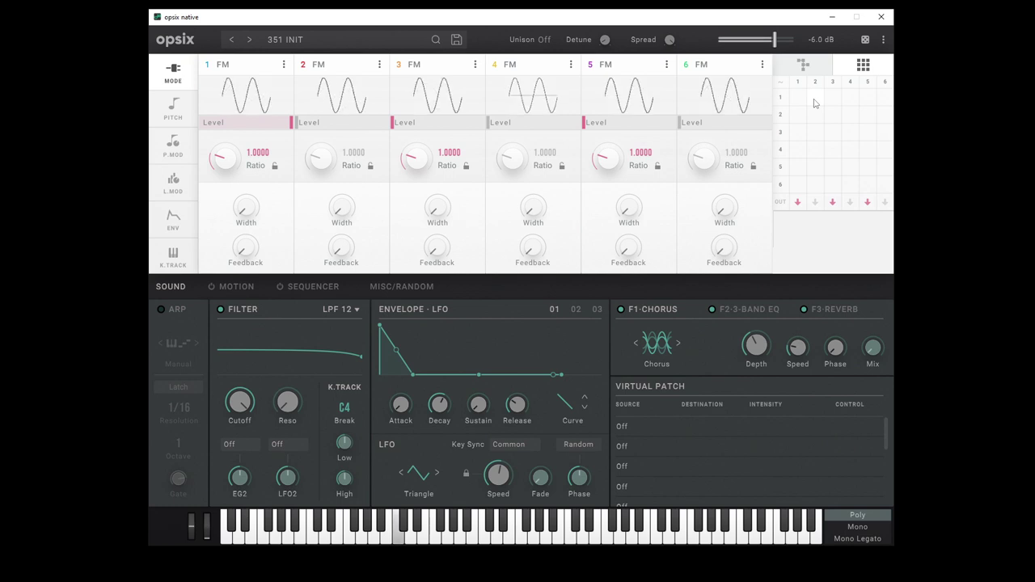
pyautogui.moveTo(816, 98); pyautogui.dragTo(822, 27)
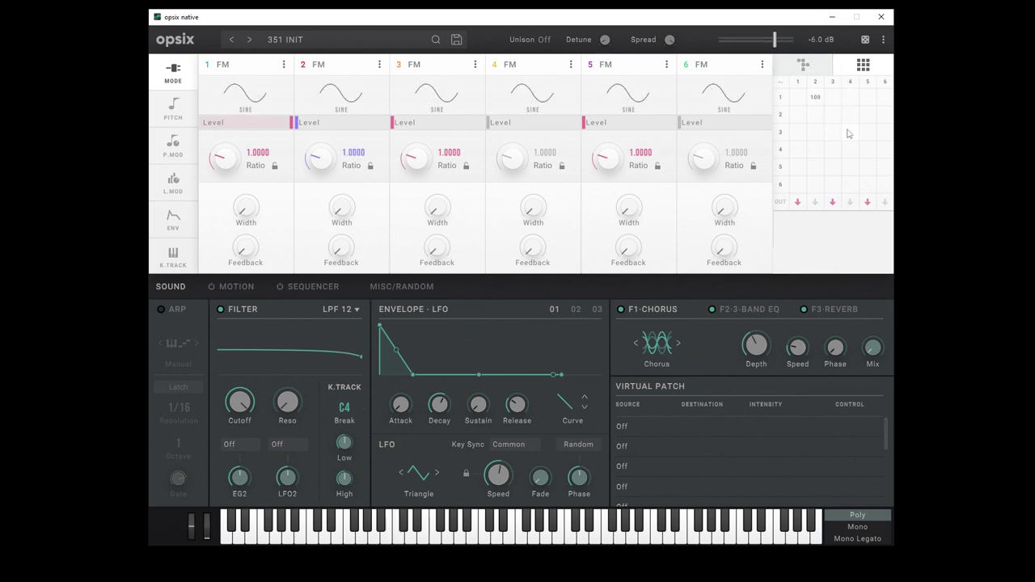
pyautogui.moveTo(853, 129); pyautogui.dragTo(854, 52)
pyautogui.moveTo(886, 174); pyautogui.dragTo(878, 71)
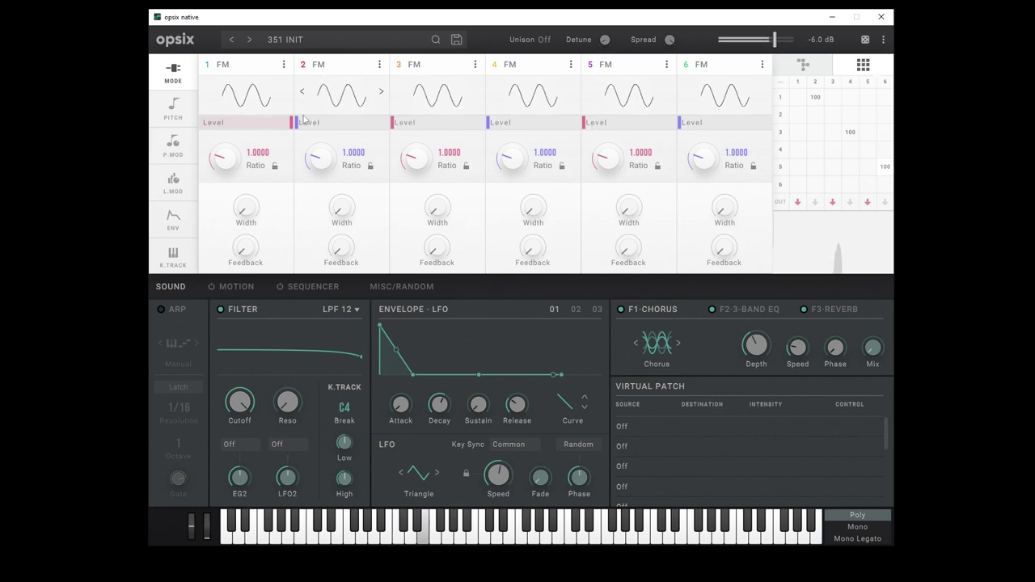
pyautogui.moveTo(301, 122)
pyautogui.mouseDown()
pyautogui.moveTo(397, 123)
pyautogui.moveTo(301, 122)
pyautogui.mouseUp()
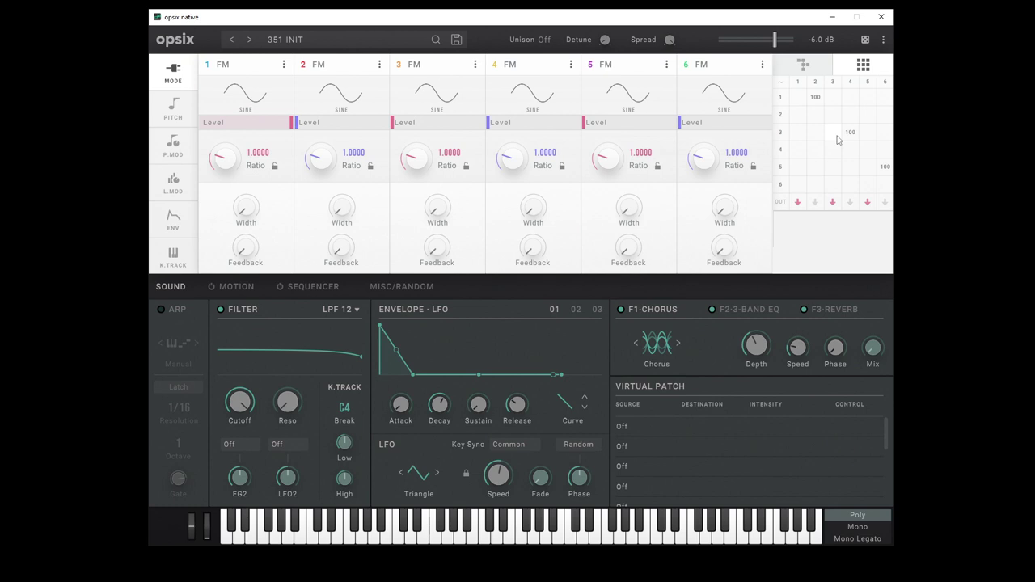
pyautogui.moveTo(816, 96); pyautogui.dragTo(817, 185)
pyautogui.moveTo(849, 139); pyautogui.dragTo(876, 273)
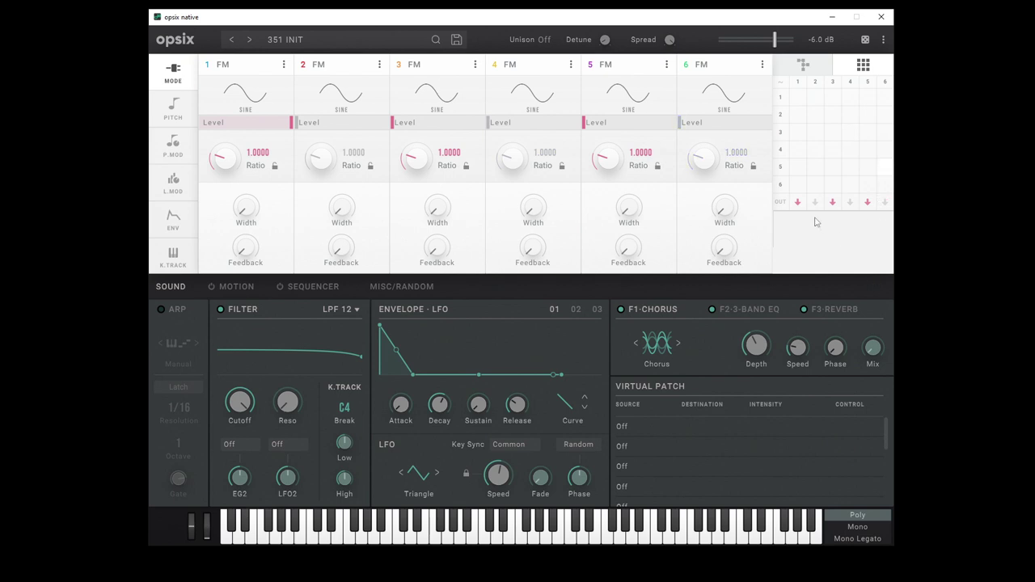
pyautogui.click(798, 202)
pyautogui.click(833, 202)
pyautogui.click(868, 202)
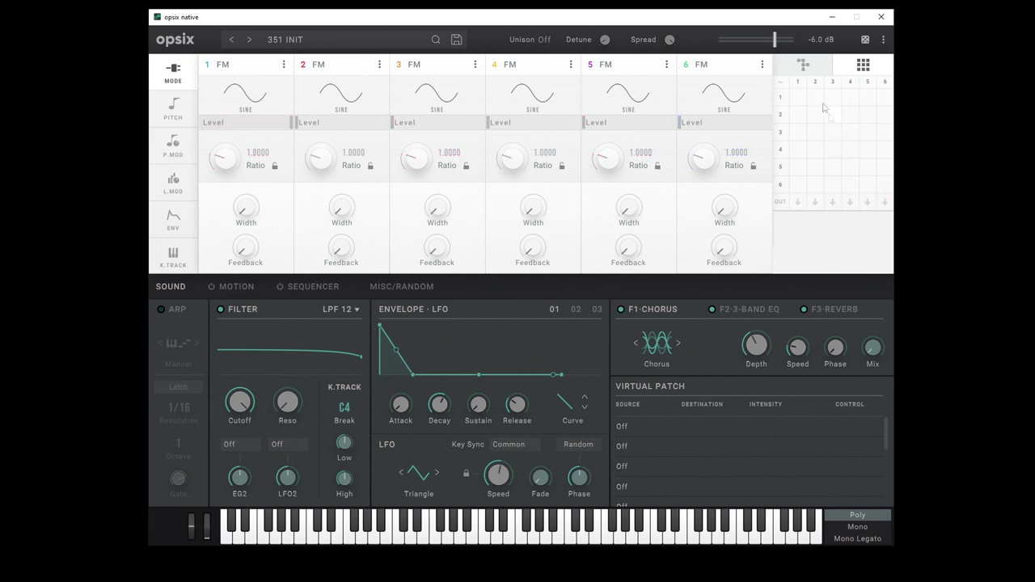
pyautogui.click(802, 64)
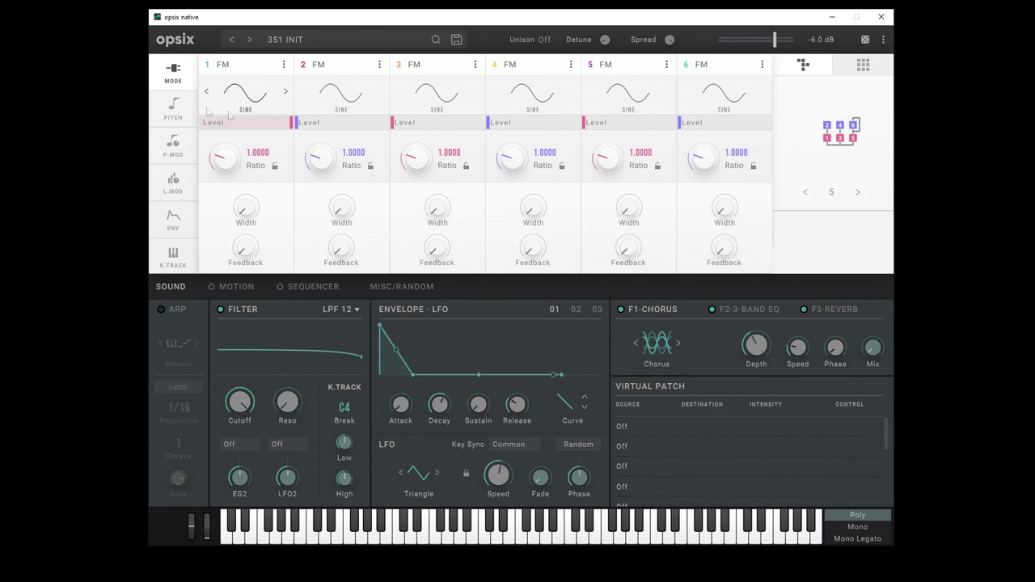
# - Review the operators' PITCH, P.MOD, L.MOD, ENV and K.TRACK pages, returning to MODE
pyautogui.click(173, 108)
pyautogui.click(172, 146)
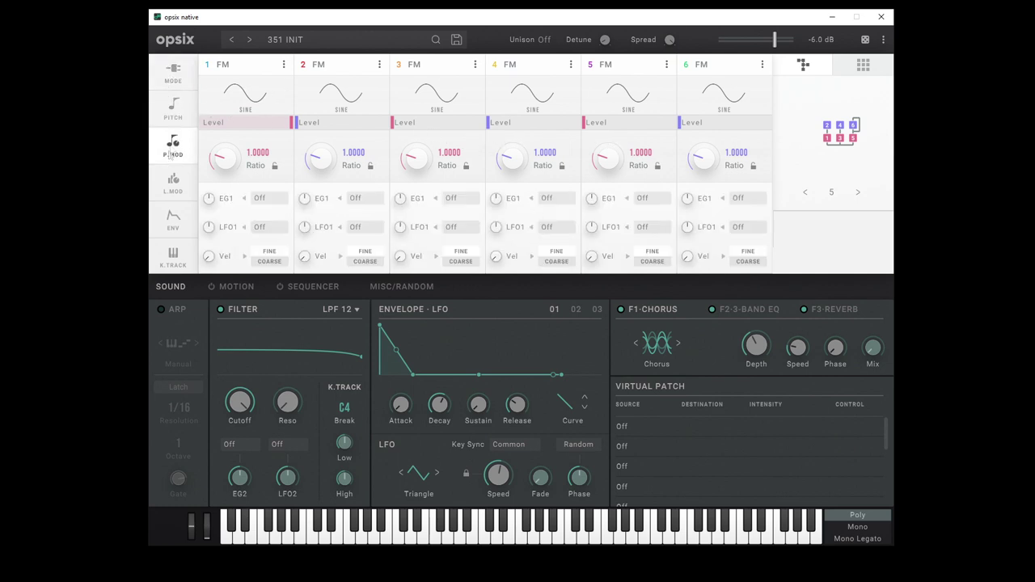
pyautogui.click(172, 183)
pyautogui.click(171, 220)
pyautogui.click(172, 257)
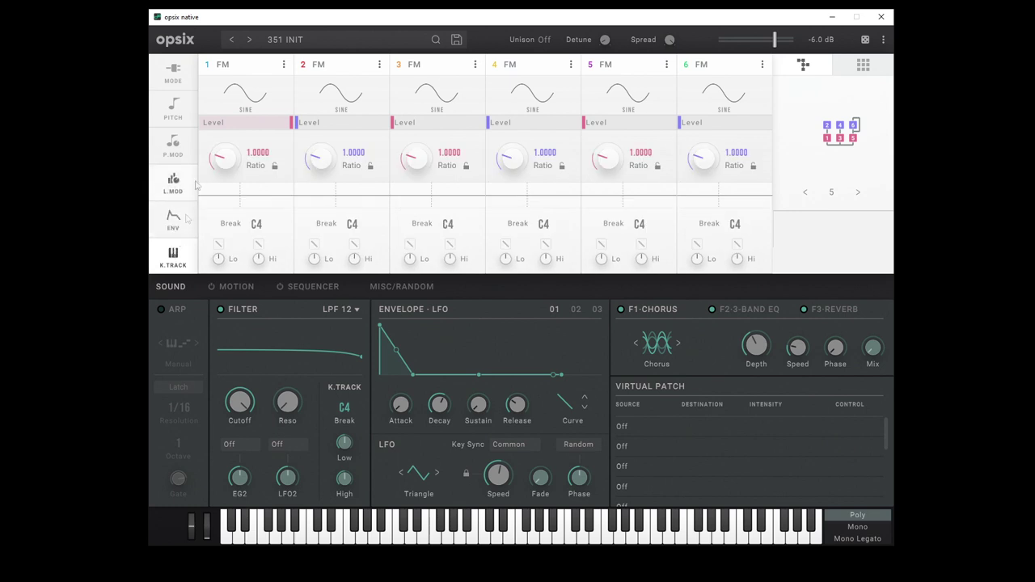
pyautogui.click(175, 73)
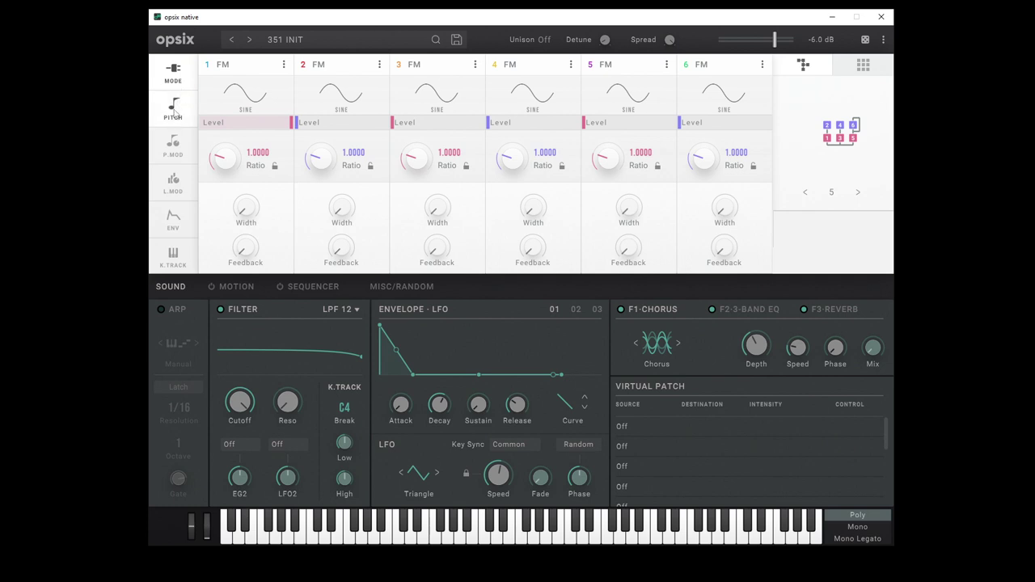
pyautogui.click(173, 111)
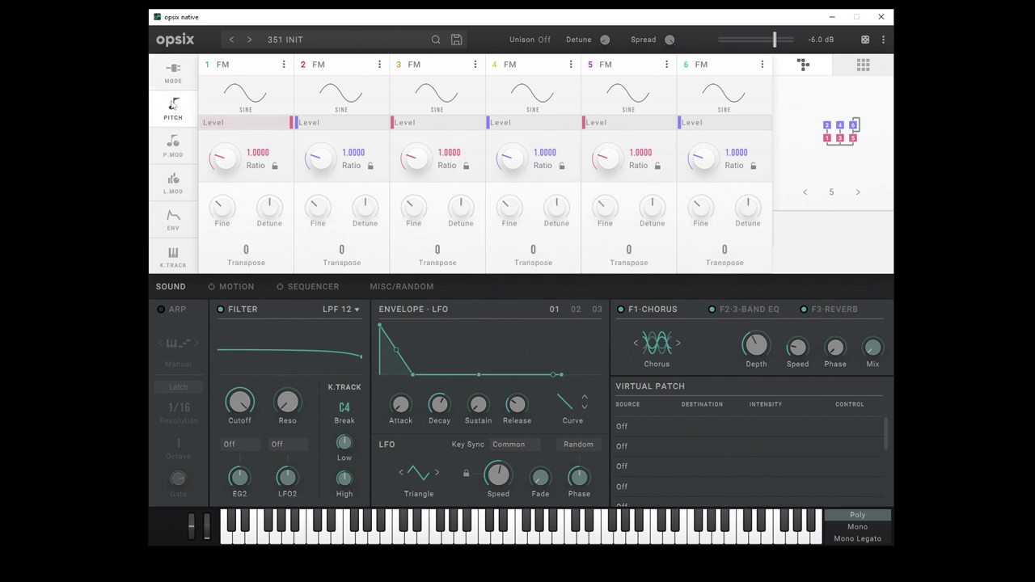
pyautogui.click(177, 80)
# - Compare the P.MOD, ENV and K.TRACK pages again, settling on L.MOD's velocity and LFO 1 settings
pyautogui.click(172, 148)
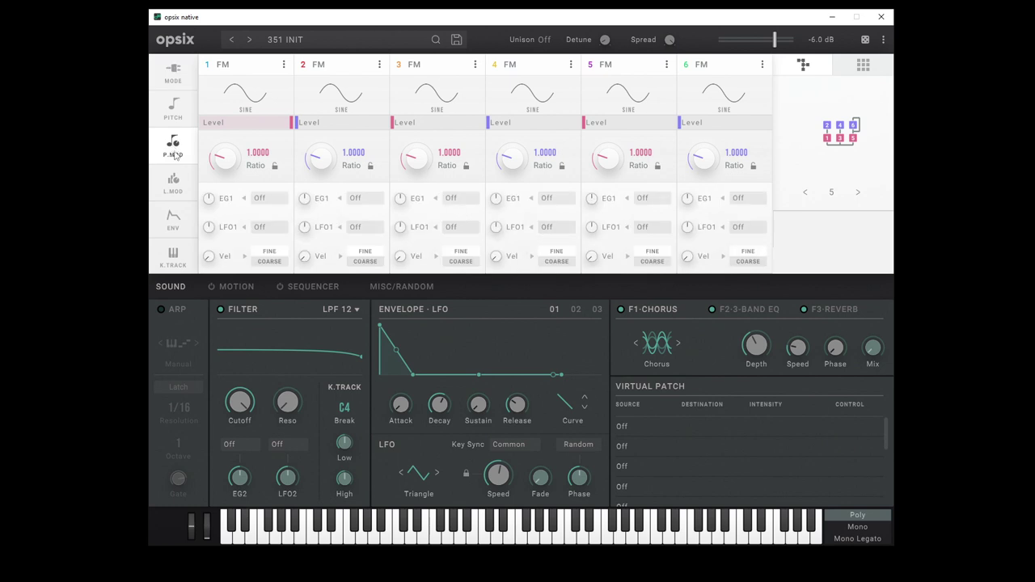
pyautogui.click(171, 198)
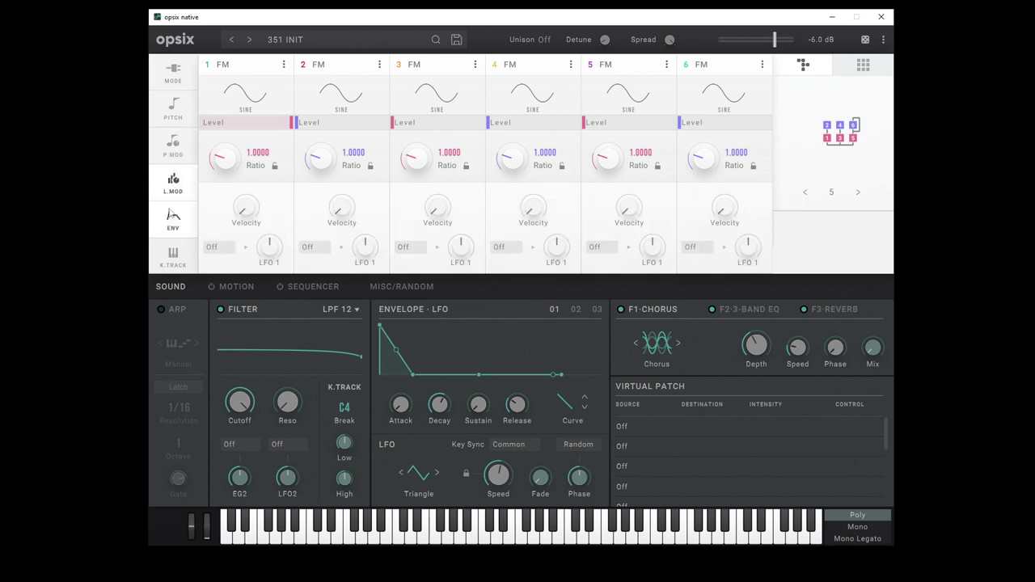
pyautogui.click(171, 218)
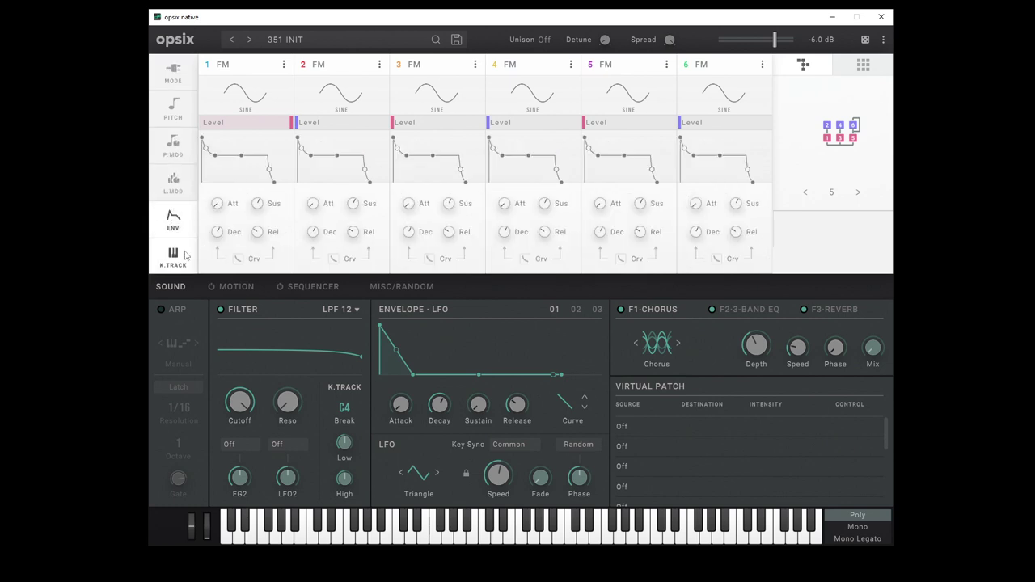
pyautogui.click(175, 258)
pyautogui.click(173, 187)
pyautogui.click(171, 211)
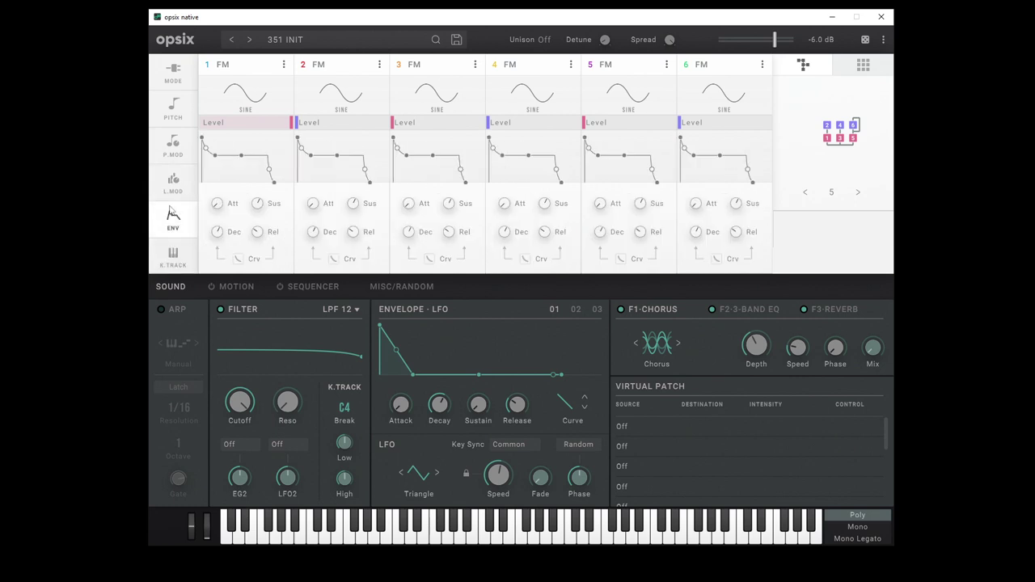
pyautogui.click(171, 186)
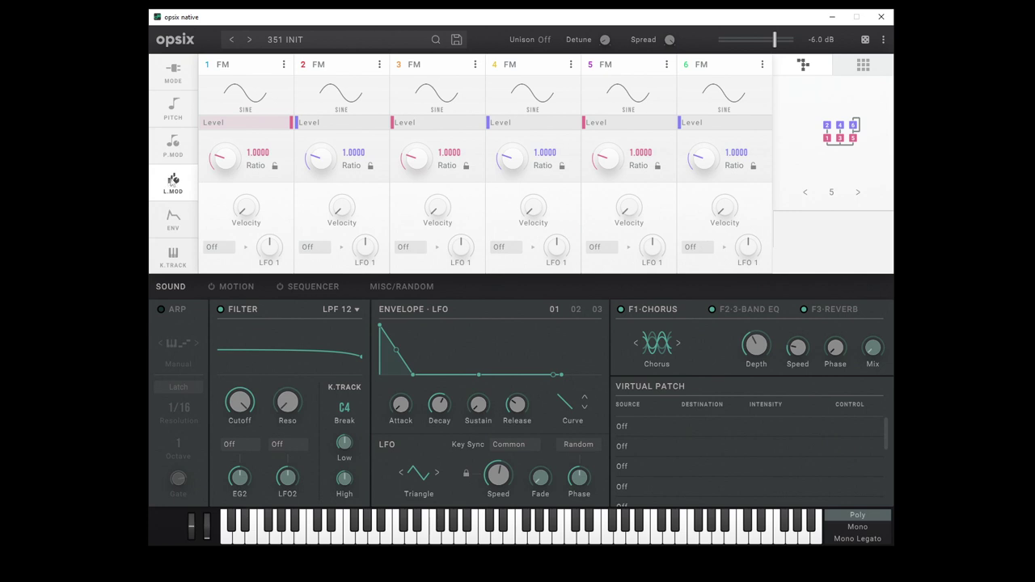
pyautogui.click(174, 213)
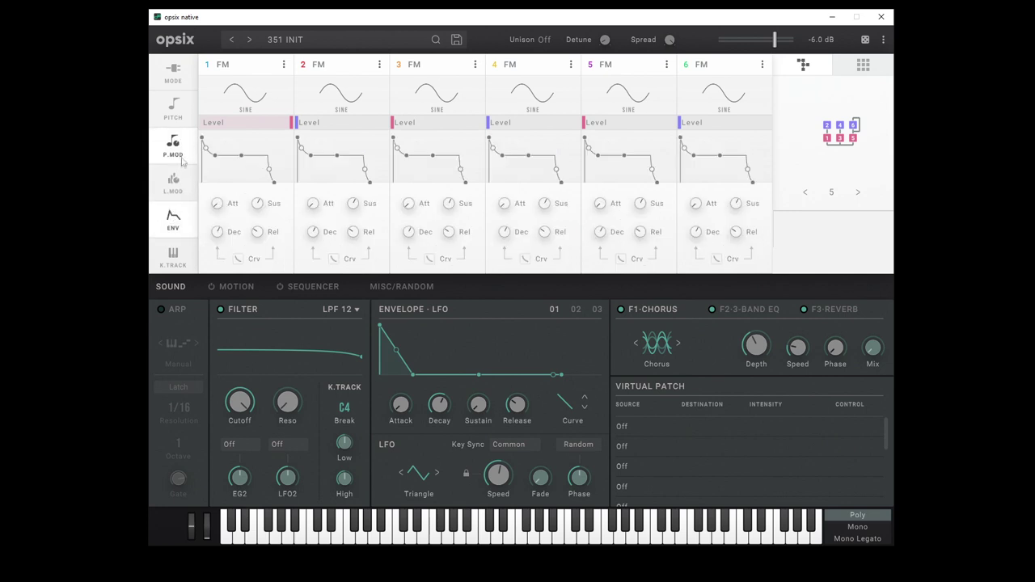
pyautogui.click(172, 185)
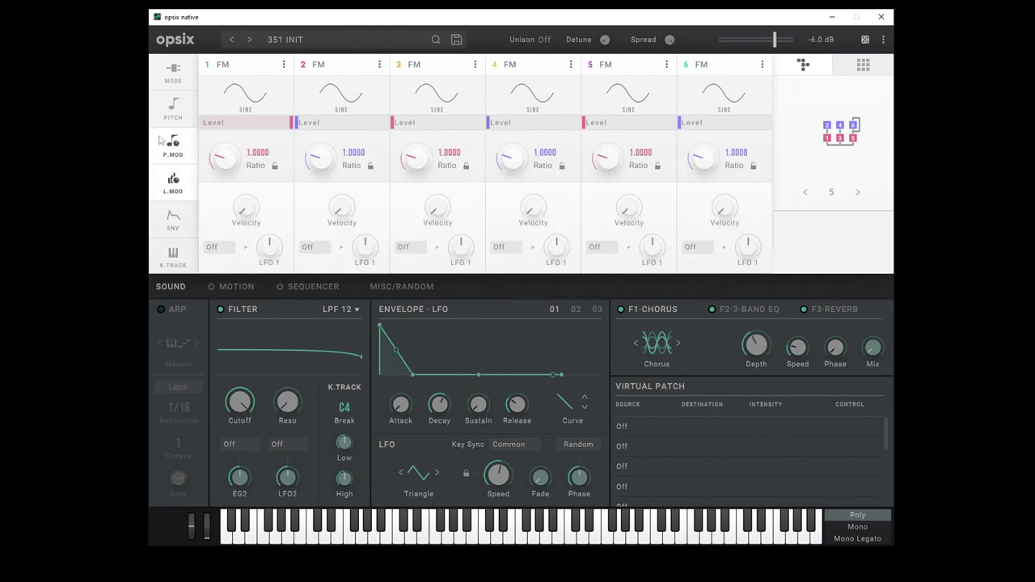
pyautogui.moveTo(203, 93)
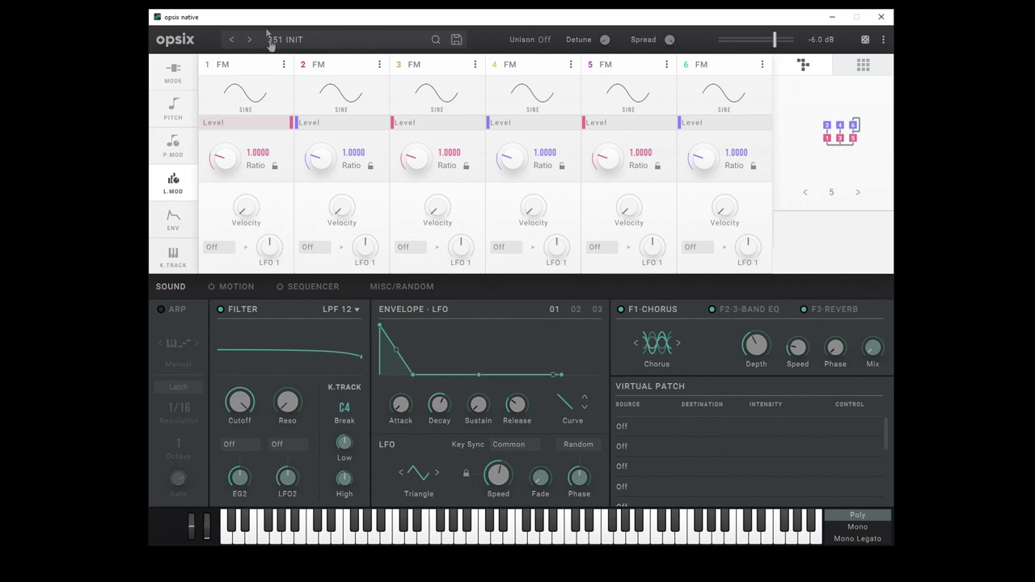
pyautogui.moveTo(259, 92)
# - On the MODE page, bring operator 2's level to about 65%, with its ratio at 0.5000
pyautogui.click(170, 76)
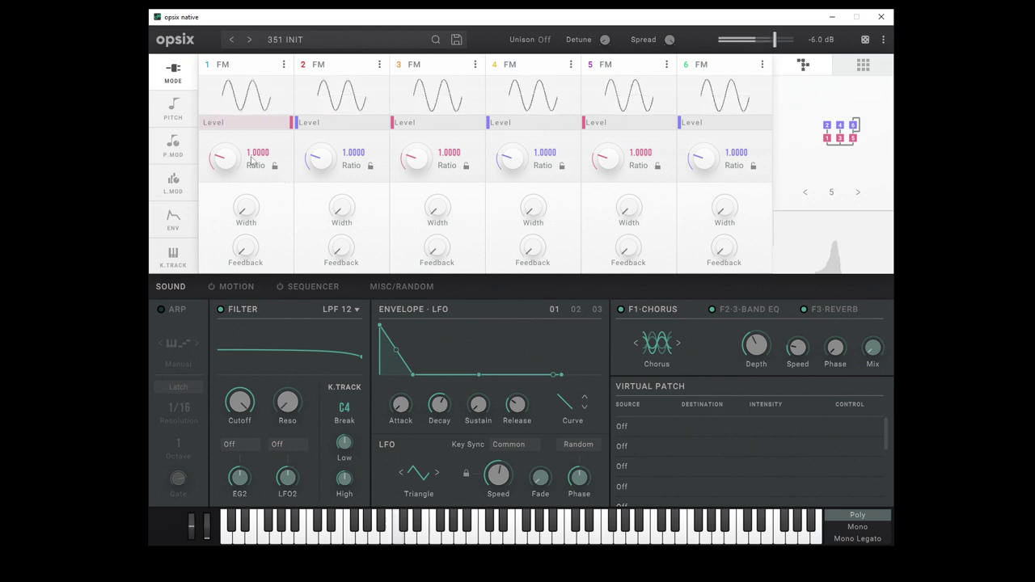
pyautogui.moveTo(230, 106)
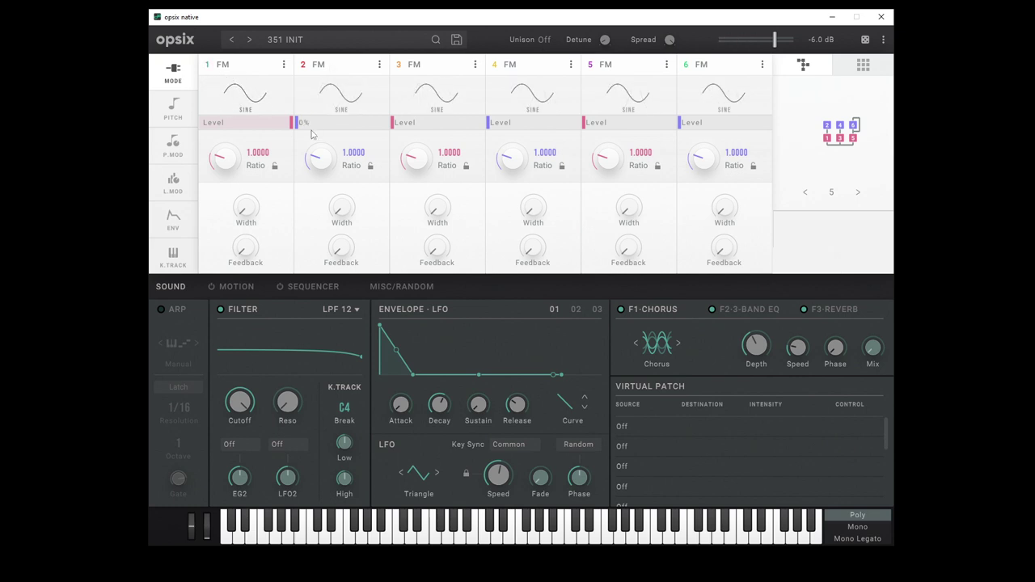
pyautogui.moveTo(300, 124); pyautogui.dragTo(385, 129)
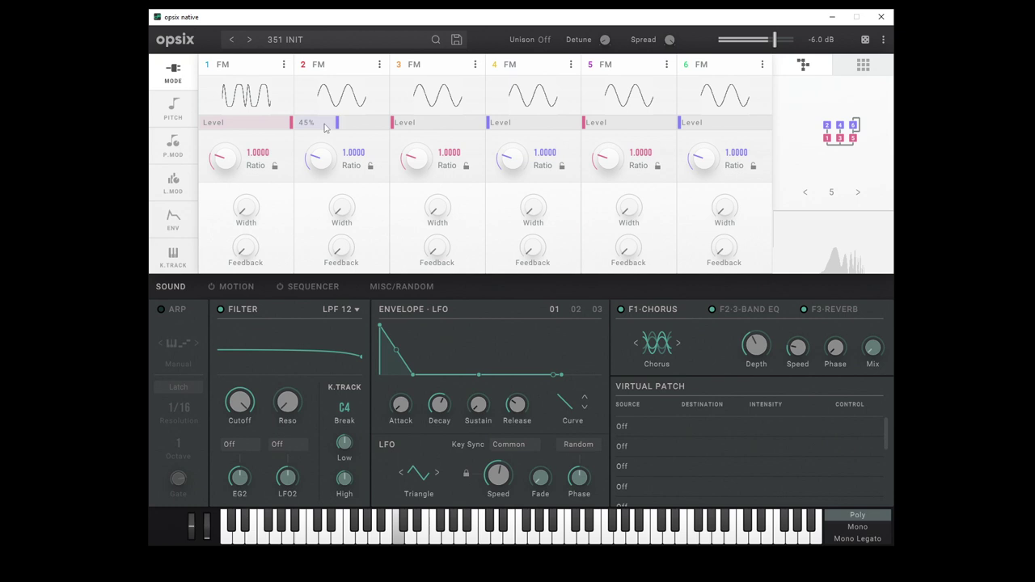
pyautogui.moveTo(324, 127); pyautogui.dragTo(374, 124)
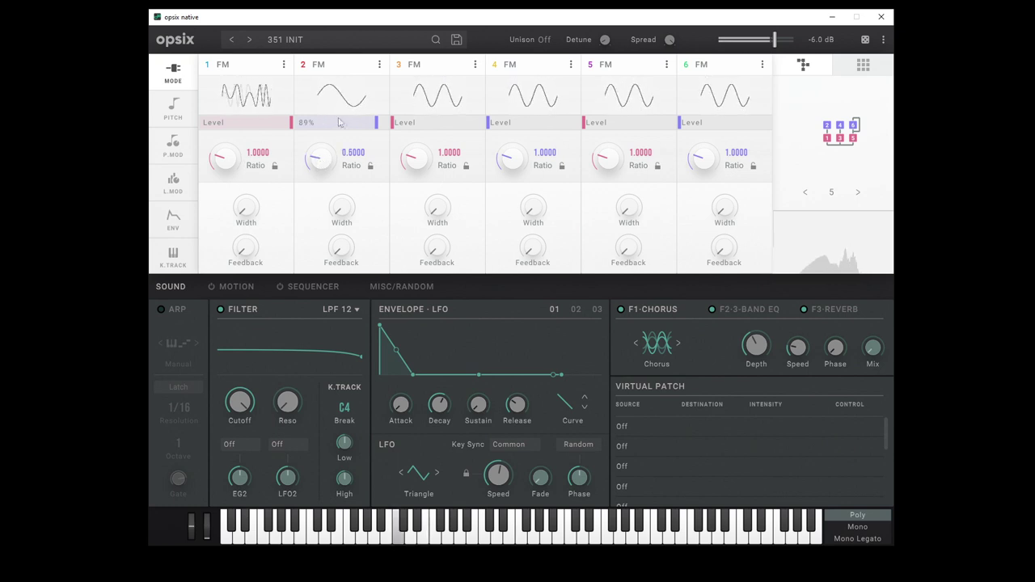
pyautogui.moveTo(354, 128); pyautogui.dragTo(357, 127)
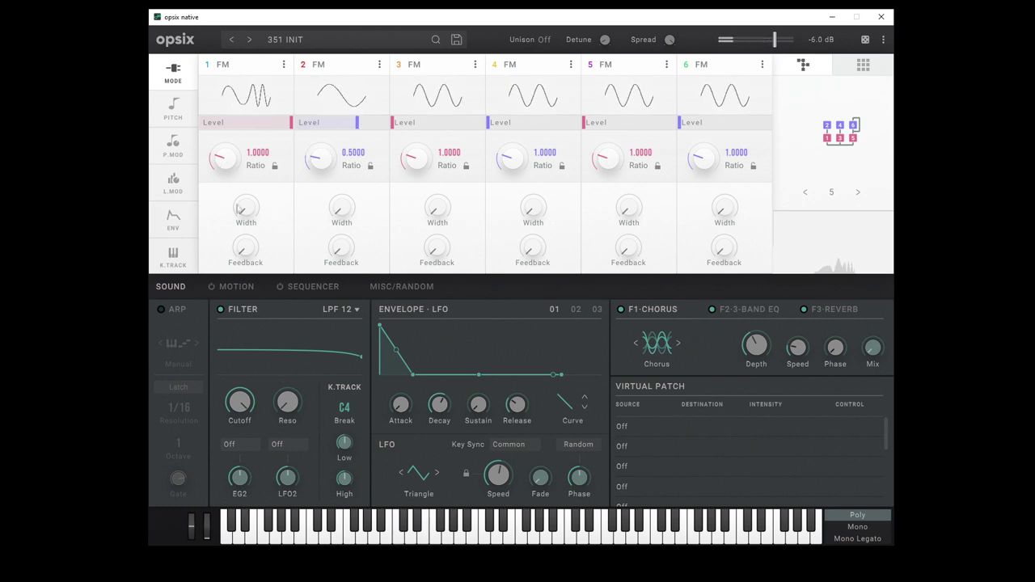
# - On the ENV page, pull operator 2's sustain down and slightly lengthen operator 1's release
pyautogui.click(183, 226)
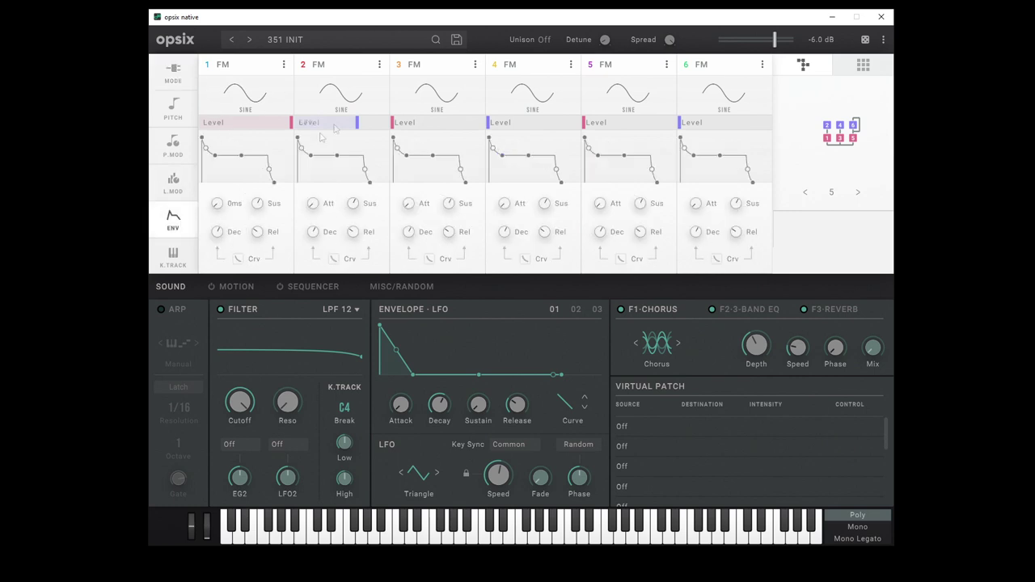
pyautogui.moveTo(257, 232)
pyautogui.moveTo(336, 157); pyautogui.dragTo(339, 184)
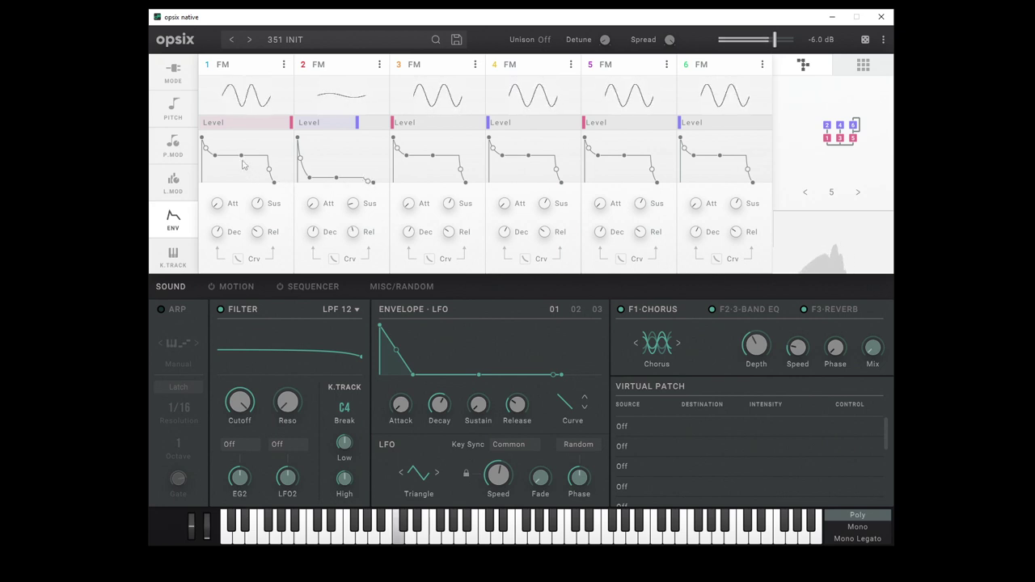
pyautogui.moveTo(276, 185); pyautogui.dragTo(287, 186)
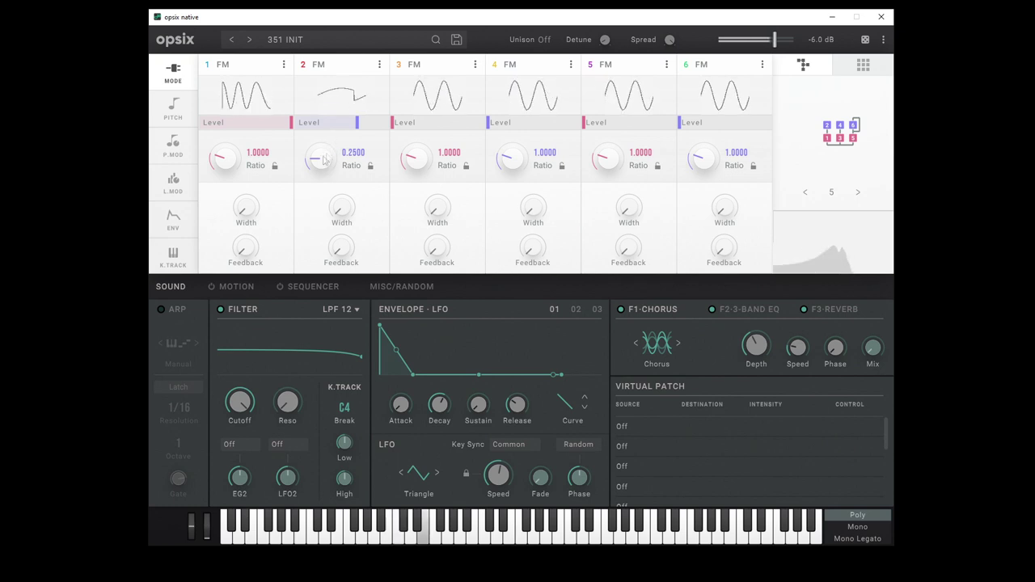
# - Raise operator 2's envelope sustain level to 20
pyautogui.click(173, 218)
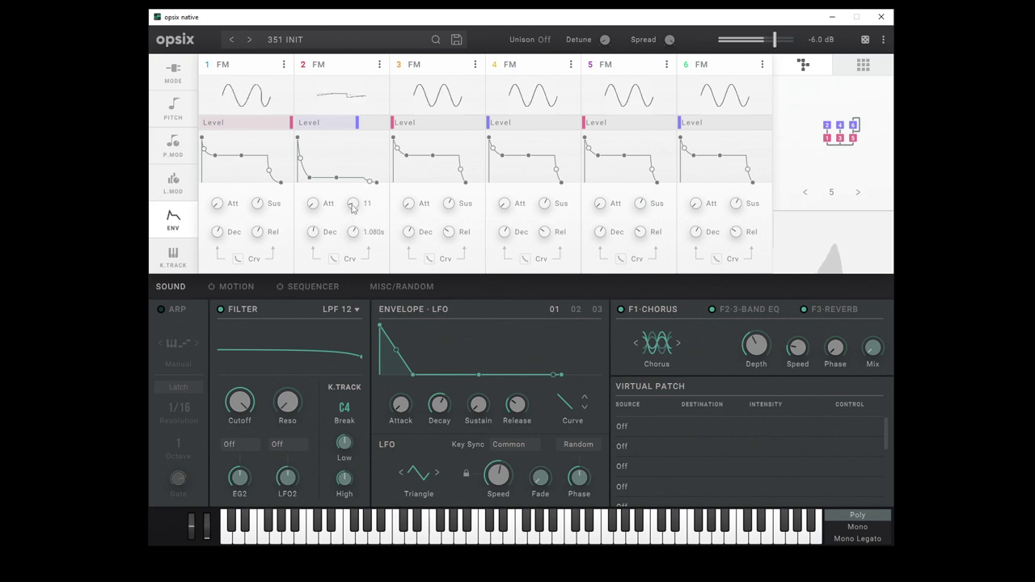
pyautogui.moveTo(349, 214)
pyautogui.moveTo(353, 232)
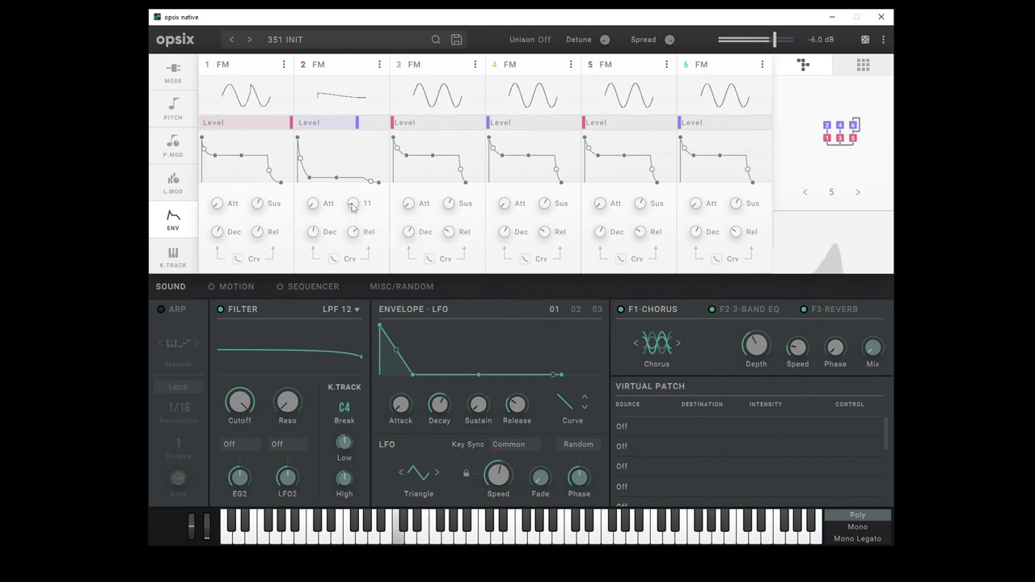
pyautogui.moveTo(353, 207); pyautogui.dragTo(349, 198)
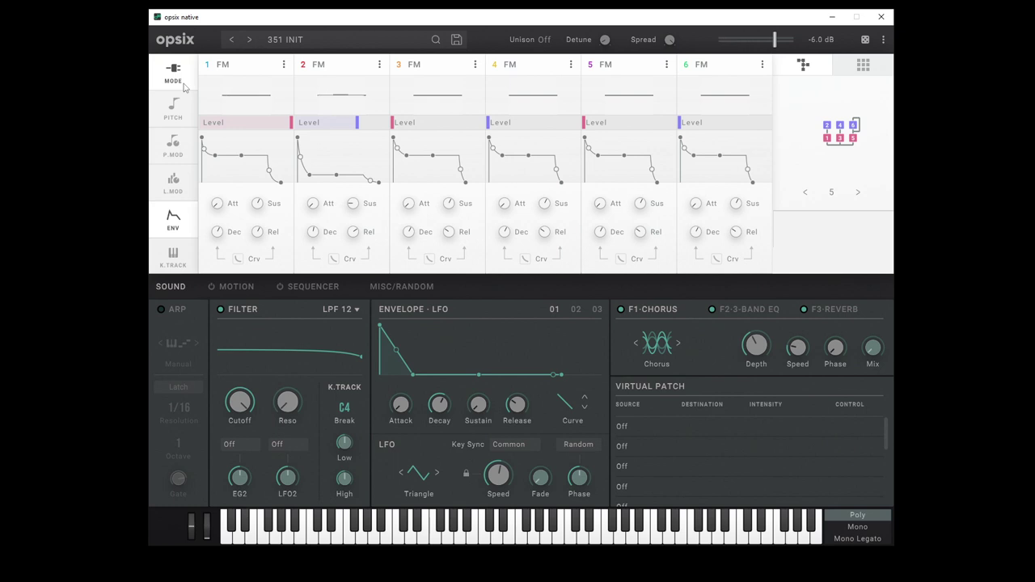
pyautogui.click(183, 86)
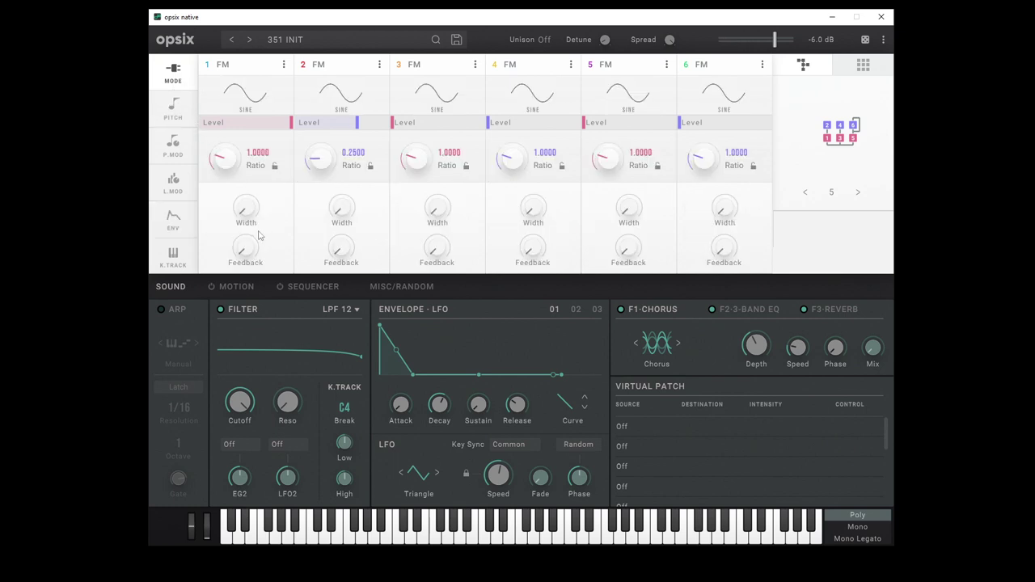
# - Give operator 1 19% feedback and reset the Width of operators 1 and 2 to OFF
pyautogui.moveTo(246, 256); pyautogui.dragTo(241, 228)
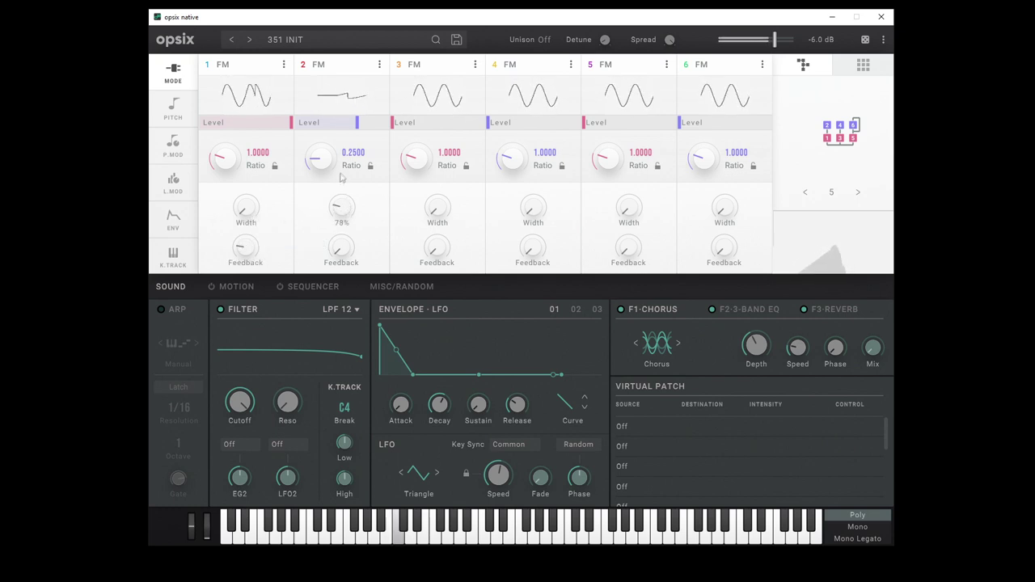
pyautogui.doubleClick(341, 209)
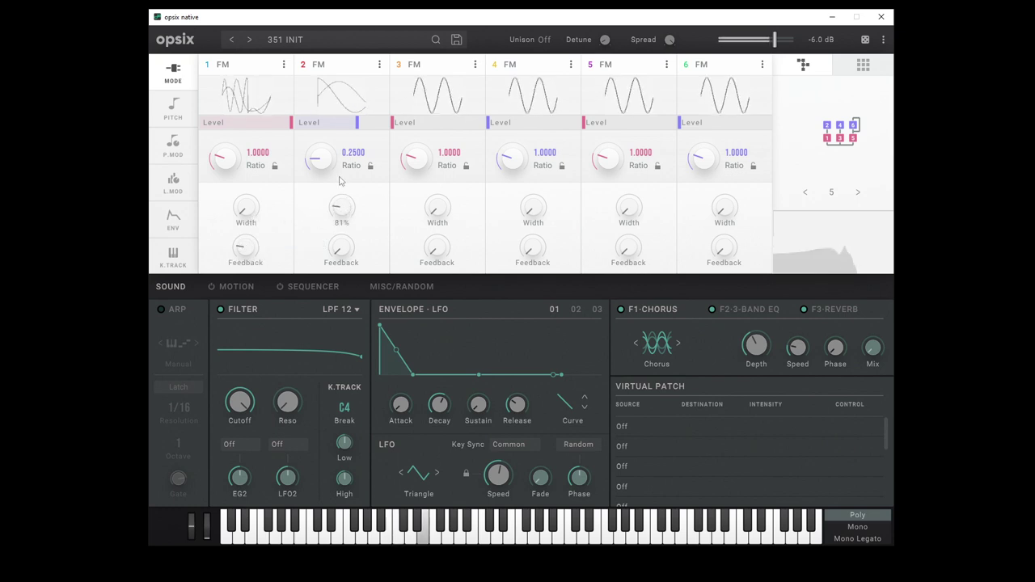
pyautogui.moveTo(250, 208)
pyautogui.mouseDown()
pyautogui.moveTo(251, 181)
pyautogui.moveTo(249, 198)
pyautogui.mouseUp()
pyautogui.doubleClick(247, 205)
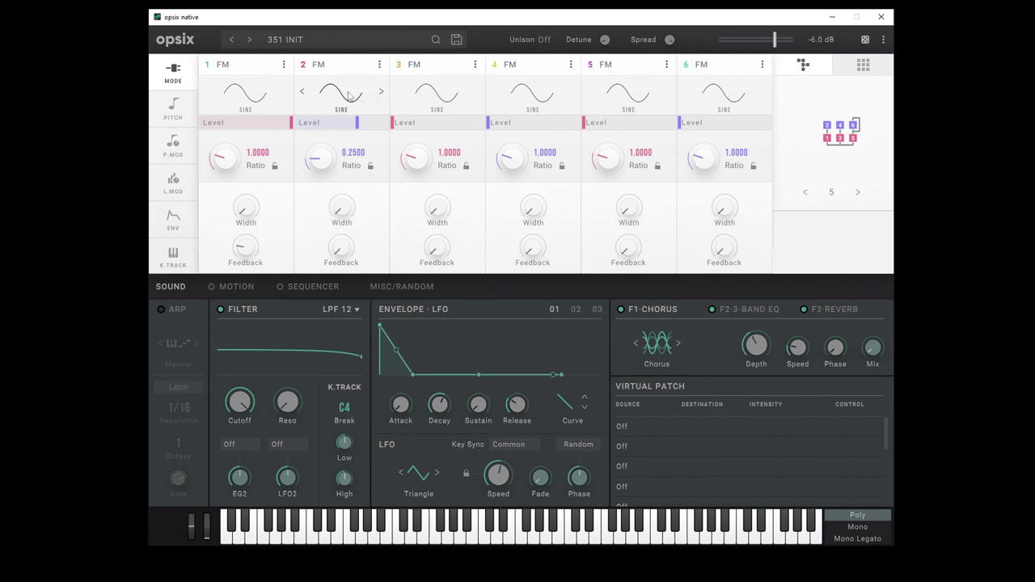
pyautogui.click(349, 96)
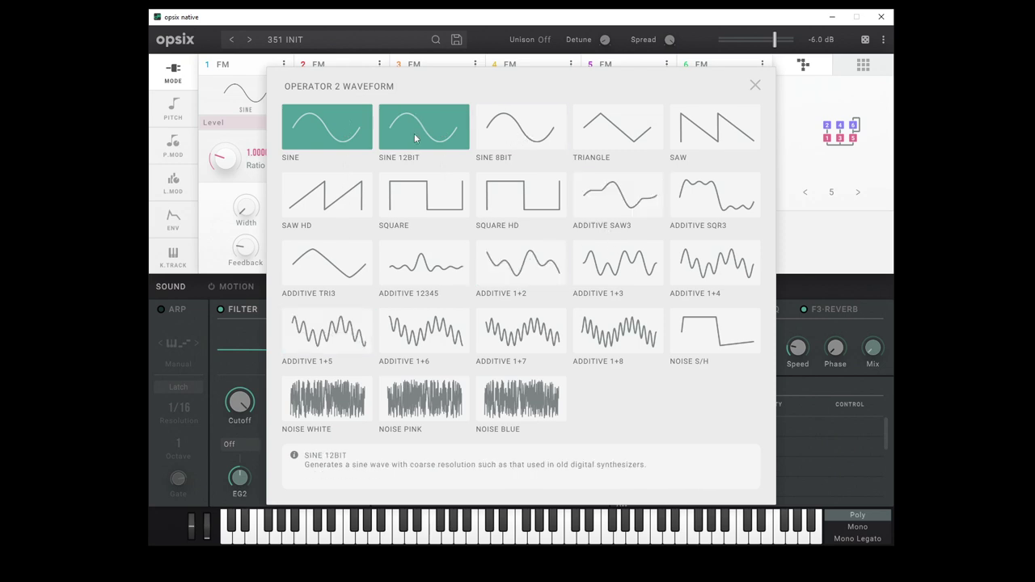
# - Switch operators 2 and 1 to the SINE 8BIT waveform
pyautogui.click(479, 129)
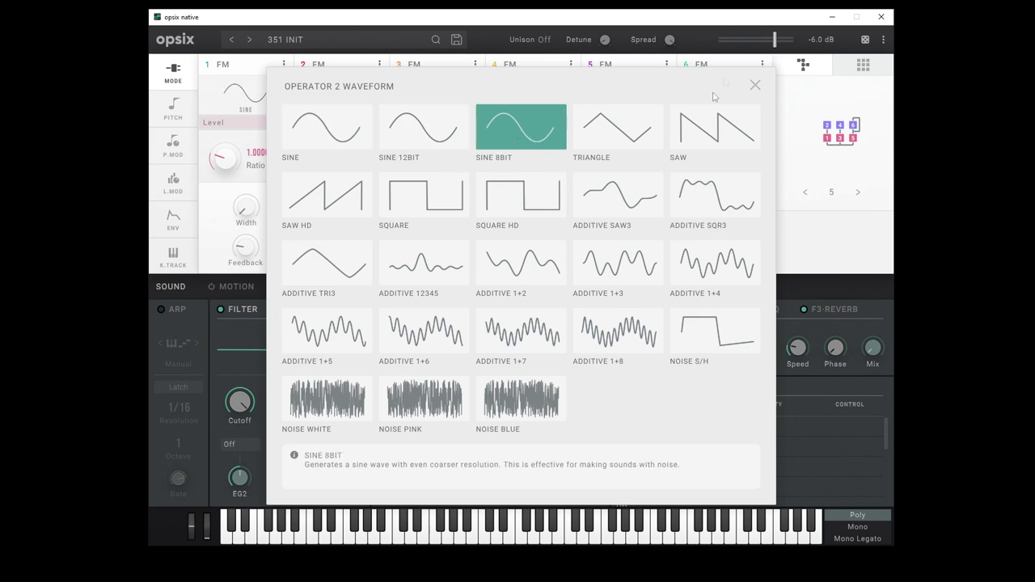
pyautogui.click(757, 87)
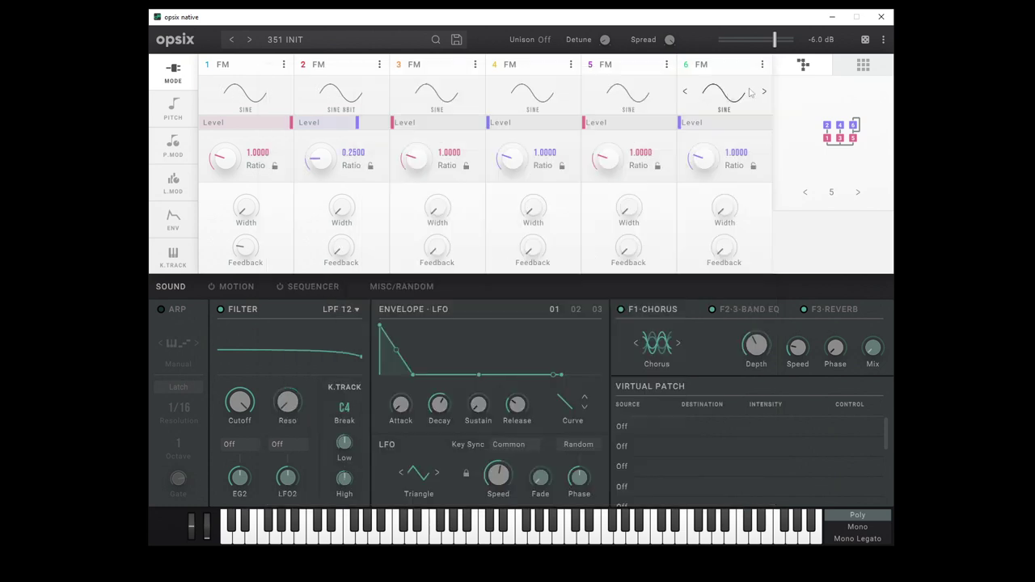
pyautogui.click(234, 93)
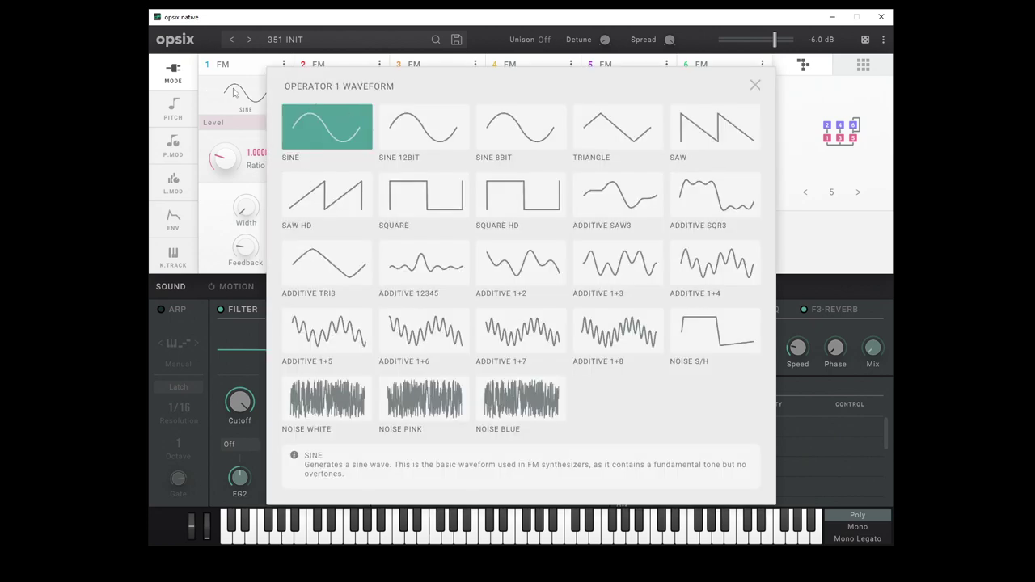
pyautogui.click(522, 127)
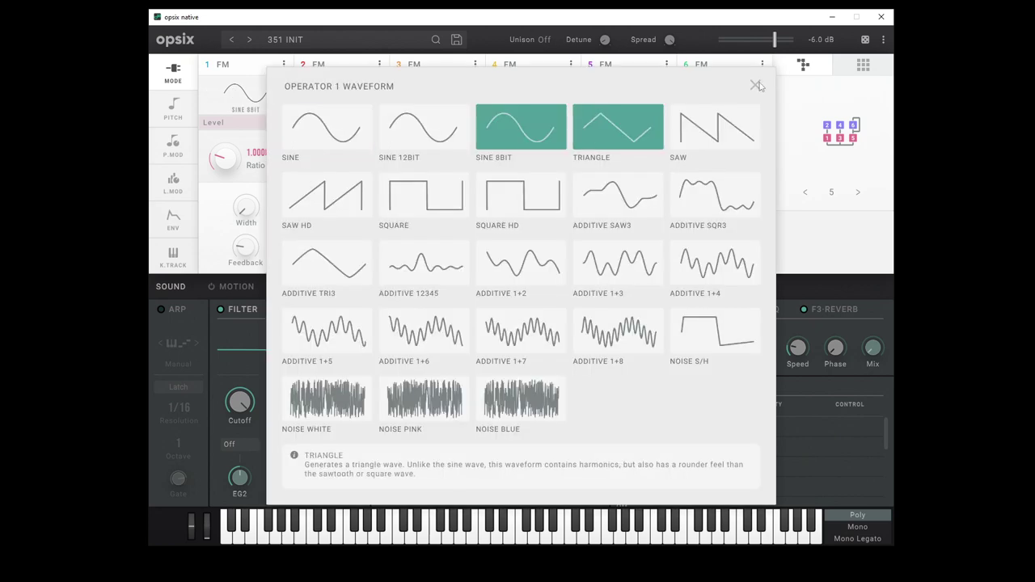
pyautogui.click(755, 85)
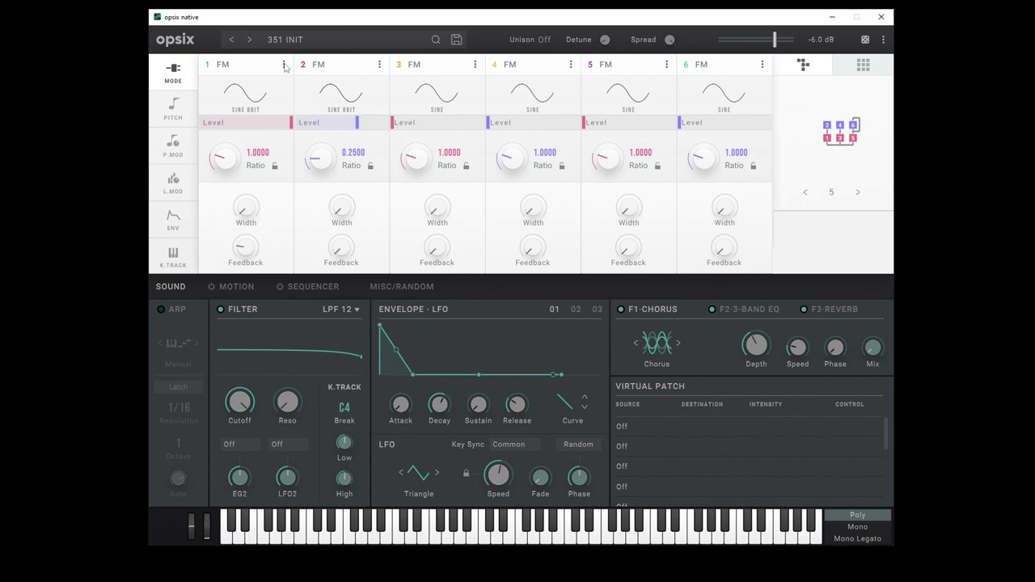
# - On P.MOD, set operator 1's EG1 pitch amount to +60.00 and the envelope decay to 64ms
pyautogui.click(176, 150)
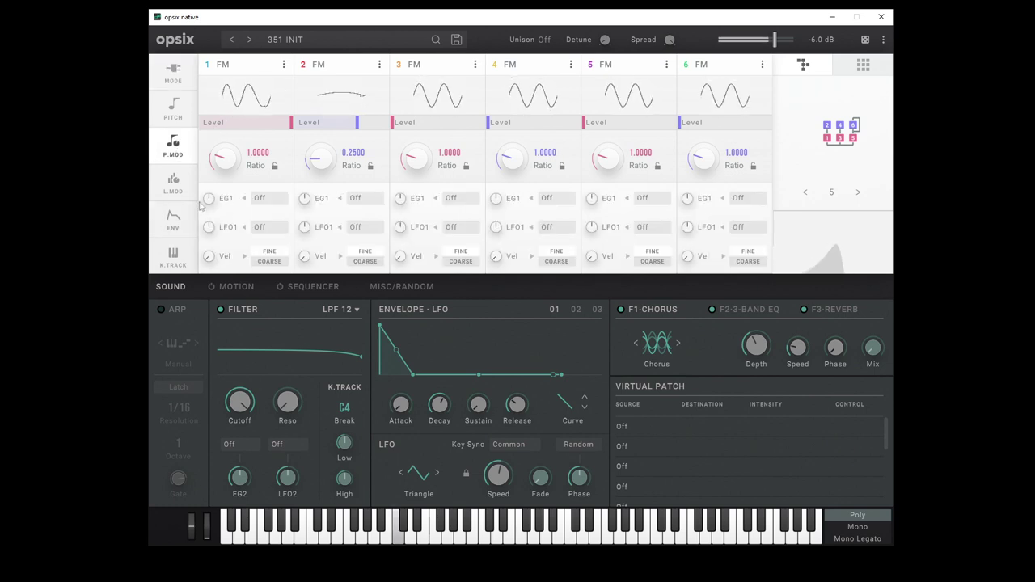
pyautogui.moveTo(209, 205)
pyautogui.moveTo(210, 204)
pyautogui.mouseDown()
pyautogui.moveTo(209, 173)
pyautogui.moveTo(209, 198)
pyautogui.mouseUp()
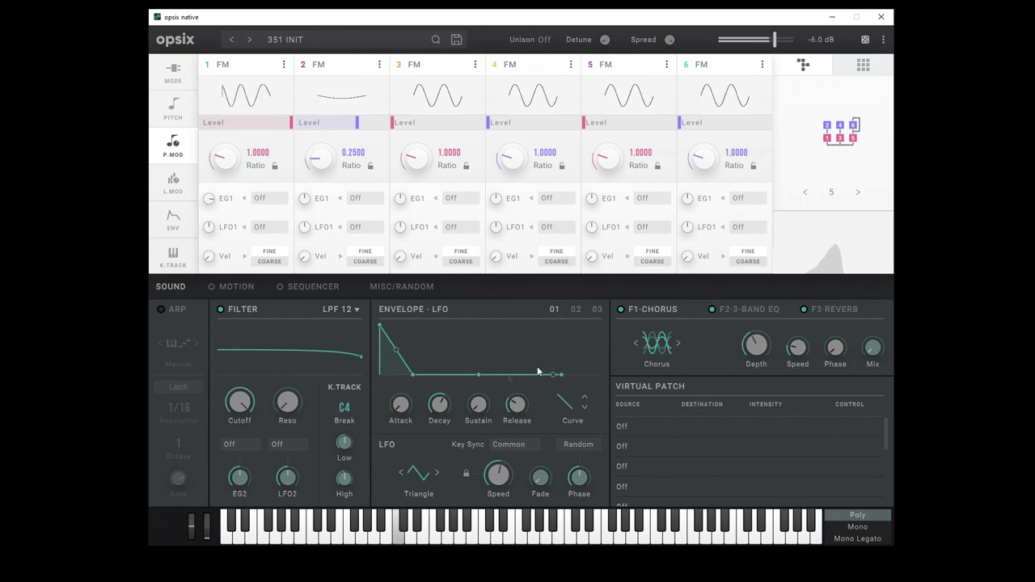
pyautogui.moveTo(438, 406); pyautogui.dragTo(440, 460)
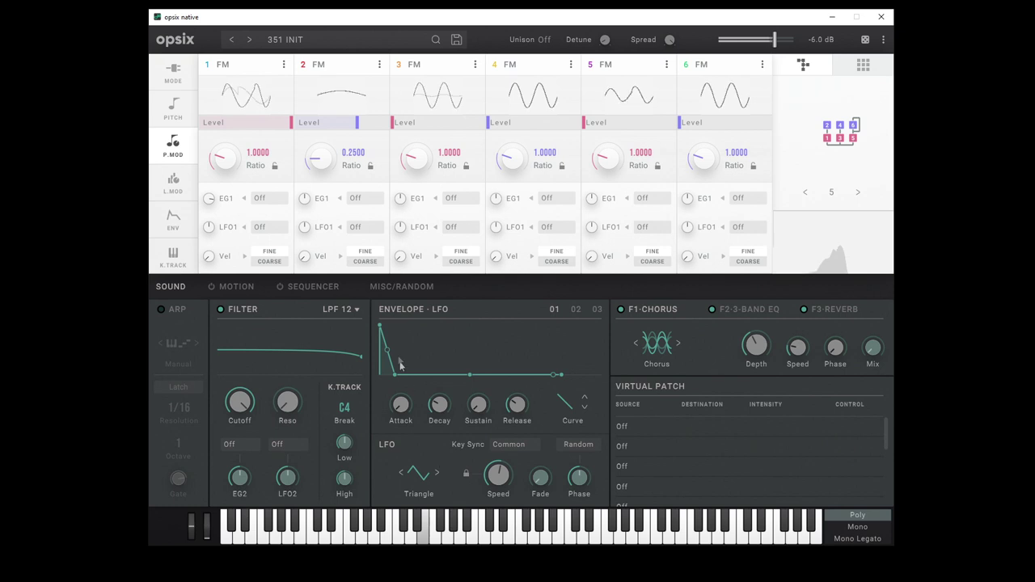
pyautogui.click(313, 286)
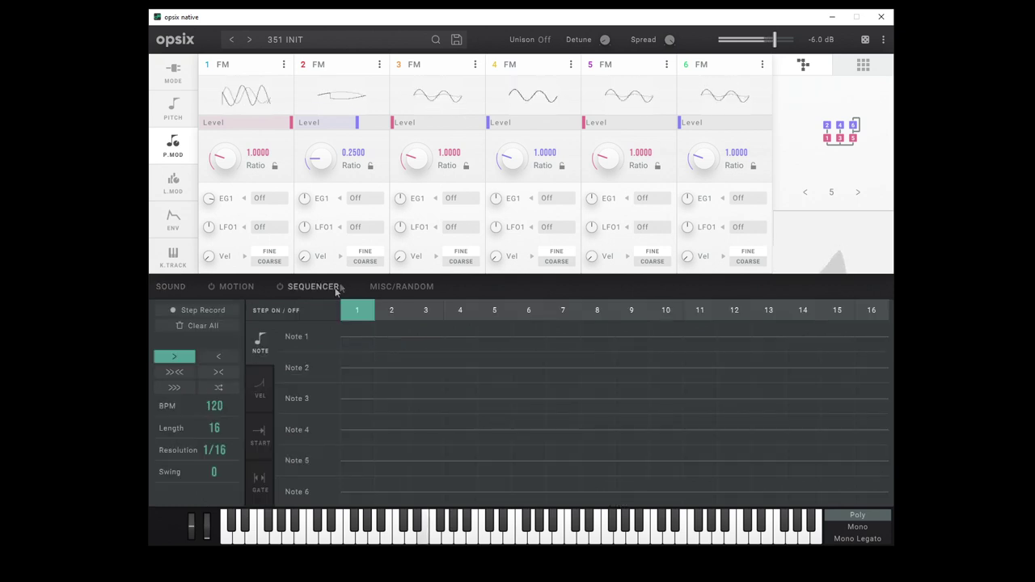
pyautogui.click(182, 286)
pyautogui.moveTo(209, 198)
pyautogui.mouseDown()
pyautogui.moveTo(211, 187)
pyautogui.moveTo(208, 197)
pyautogui.mouseUp()
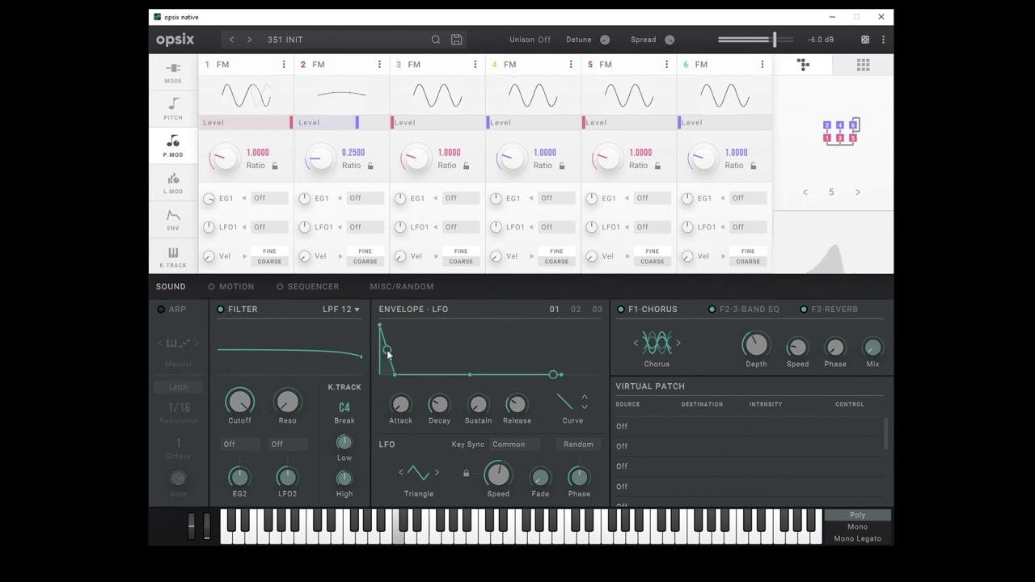
# - Bend the envelope's decay into a steep curve
pyautogui.moveTo(388, 322); pyautogui.dragTo(389, 407)
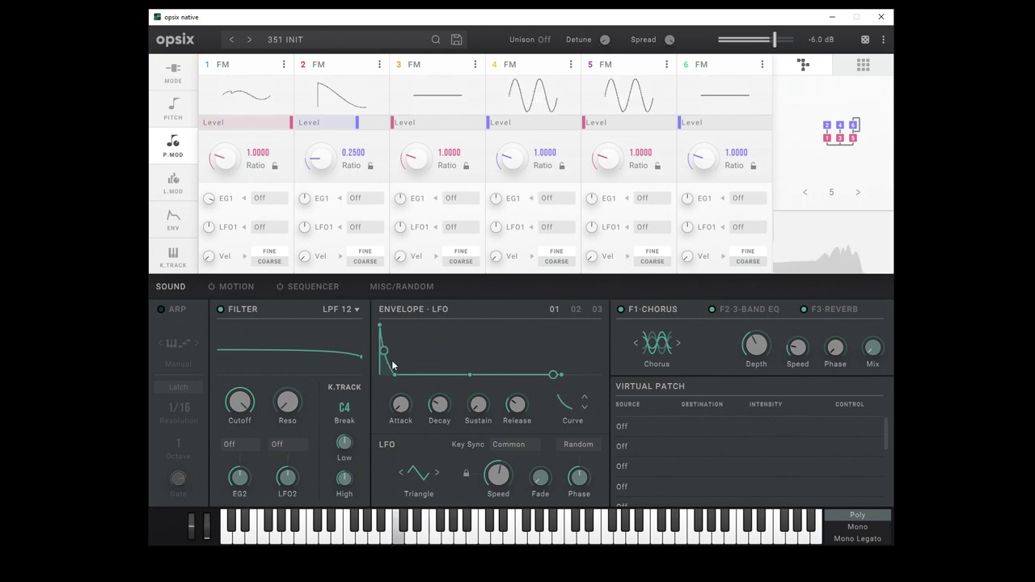
pyautogui.moveTo(339, 112)
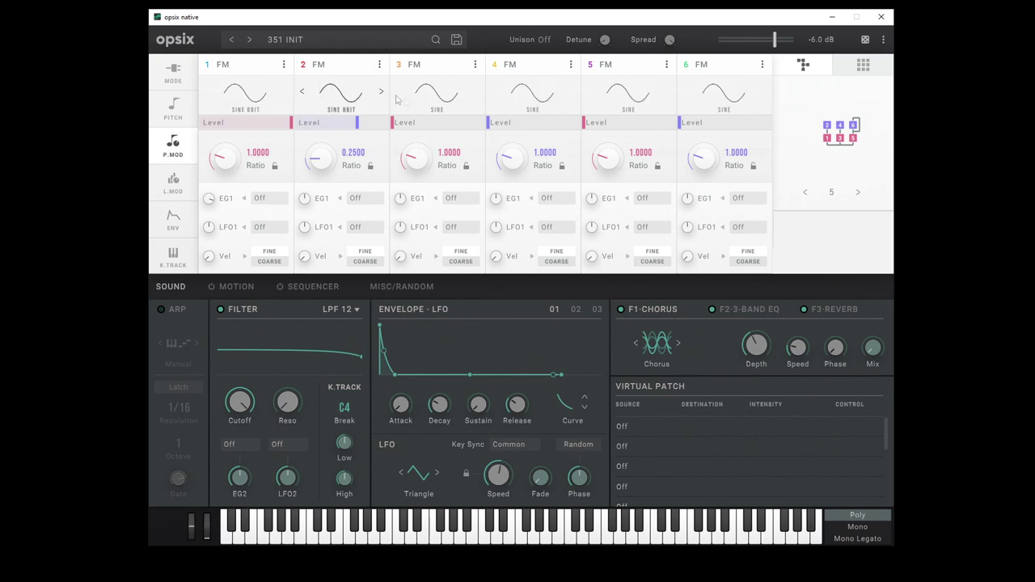
# - Copy operator 1's settings onto operator 3 and operator 2's onto operator 4
pyautogui.moveTo(500, 98)
pyautogui.moveTo(442, 96)
pyautogui.moveTo(326, 89)
pyautogui.click(284, 65)
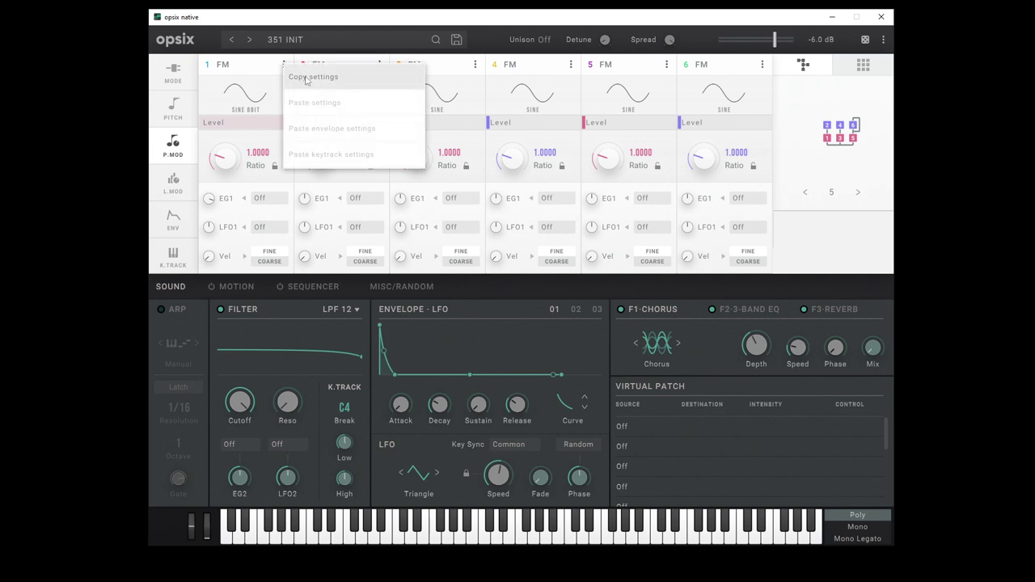
pyautogui.click(313, 77)
pyautogui.click(475, 65)
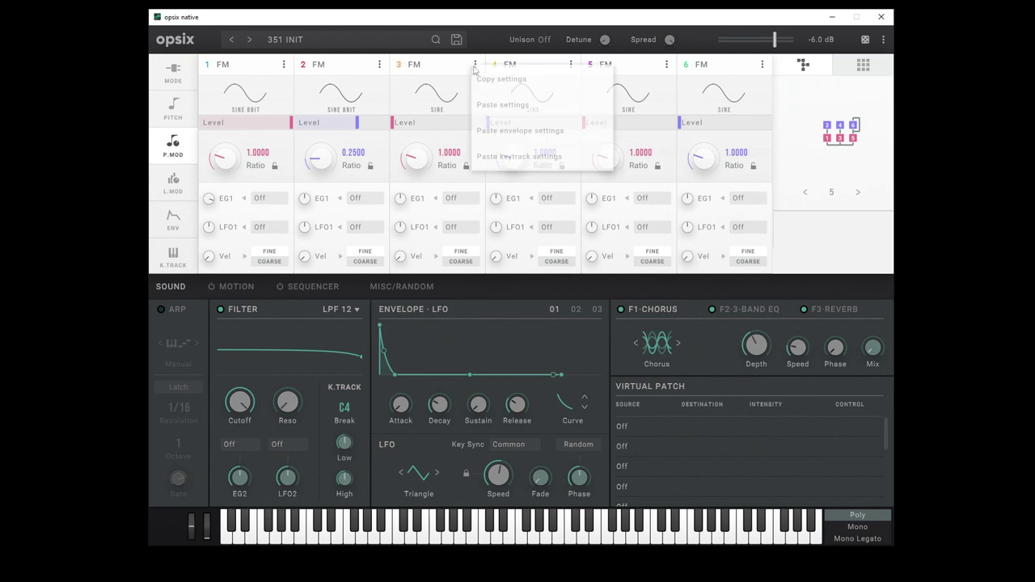
pyautogui.click(500, 106)
pyautogui.click(379, 64)
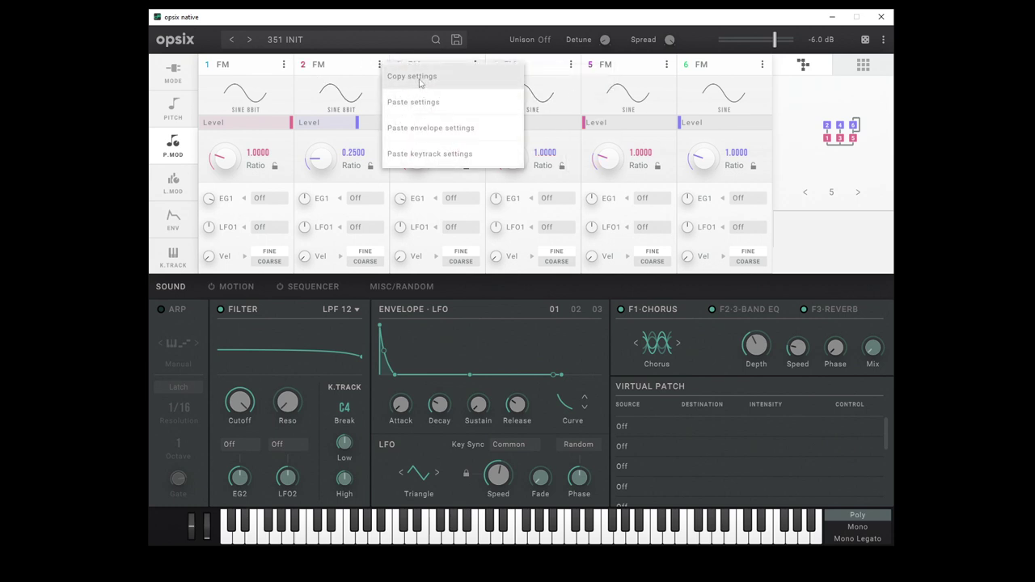
pyautogui.click(420, 75)
pyautogui.click(570, 65)
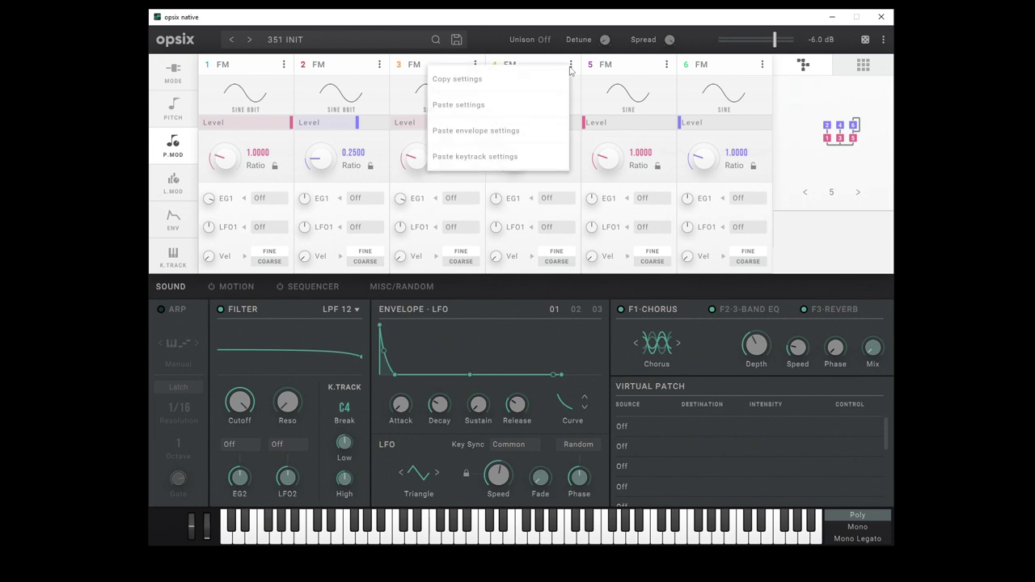
pyautogui.click(498, 105)
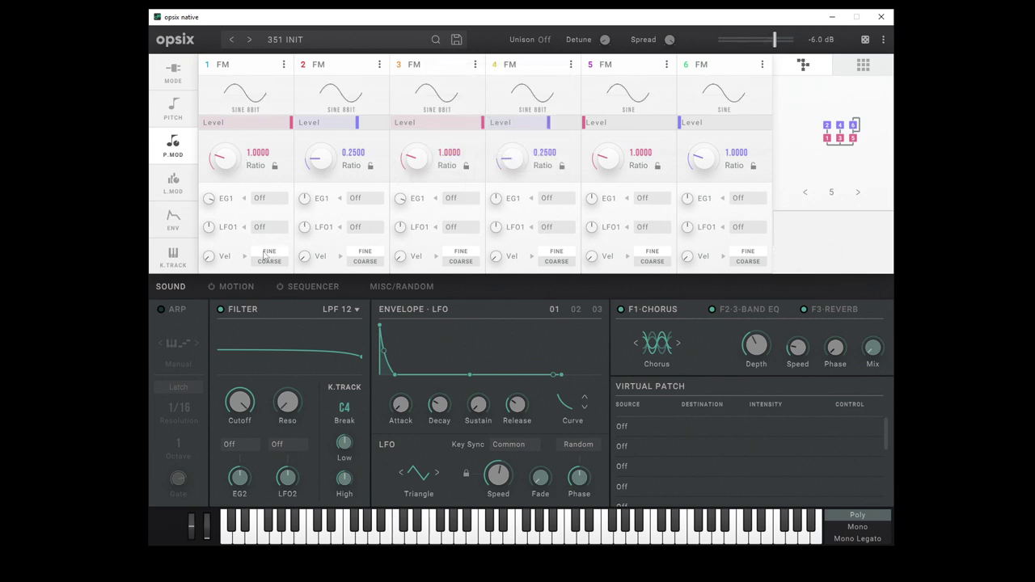
# - Detune operators 1–4 to -6.0, -7.7, +8.3 and +5.0 cents
pyautogui.click(173, 109)
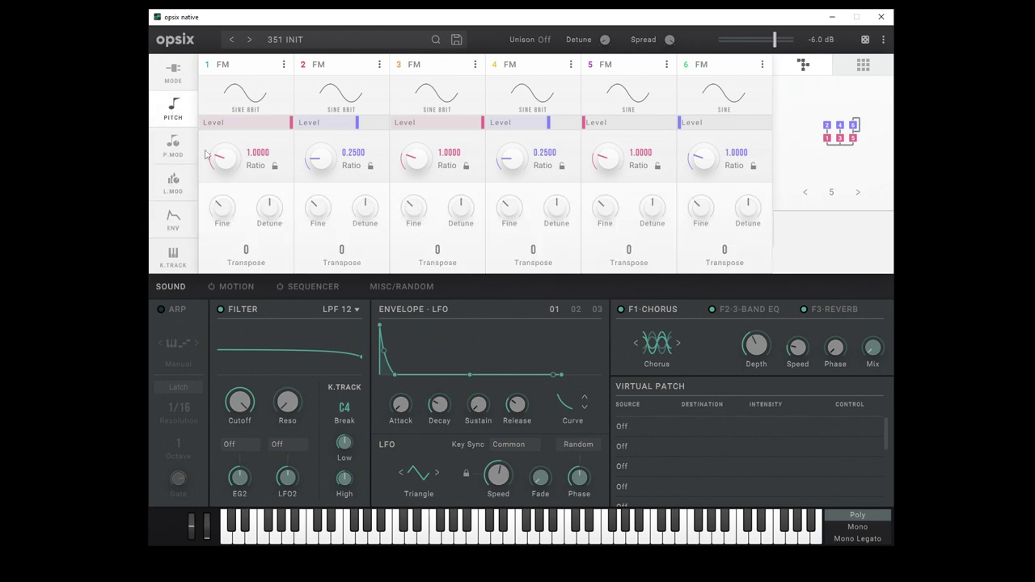
pyautogui.moveTo(272, 206); pyautogui.dragTo(272, 214)
pyautogui.moveTo(368, 205); pyautogui.dragTo(367, 215)
pyautogui.moveTo(453, 204); pyautogui.dragTo(453, 192)
pyautogui.moveTo(558, 212); pyautogui.dragTo(566, 202)
pyautogui.click(591, 66)
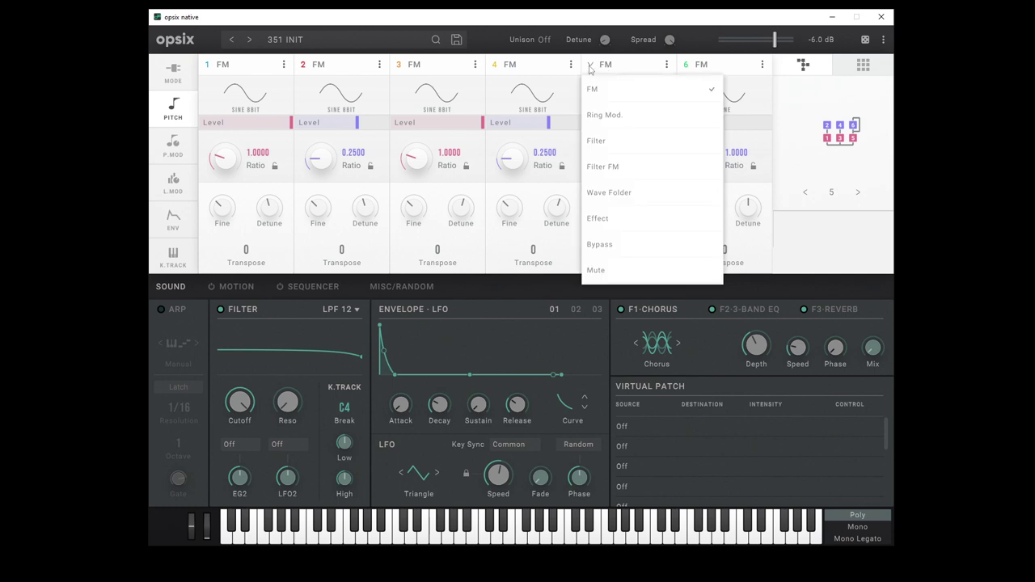
# - Make operator 5 a Wave Folder at 100% level, 0% mix and gain above 12%; raise operator 6 to 100%
pyautogui.click(627, 197)
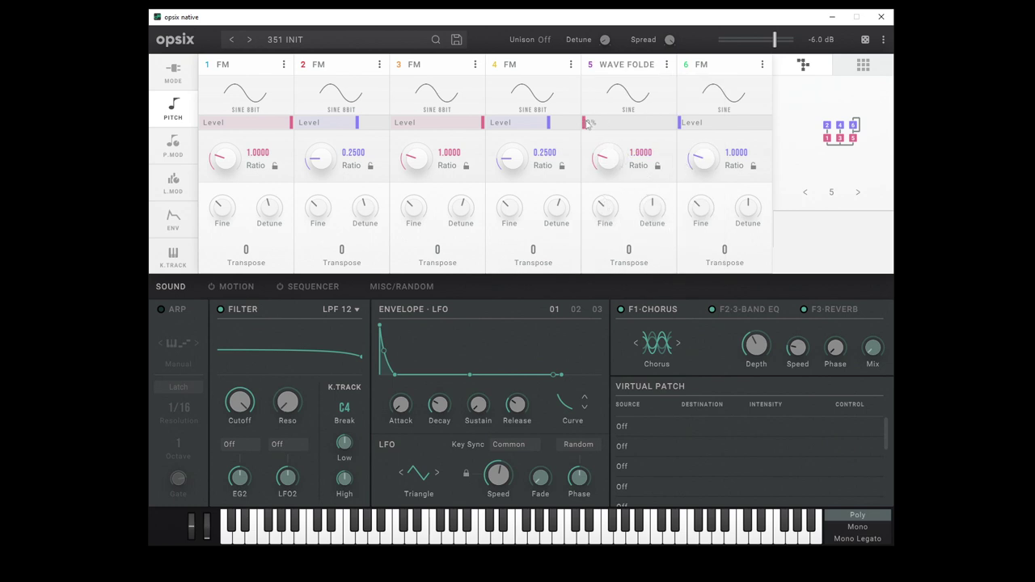
pyautogui.moveTo(588, 123); pyautogui.dragTo(684, 134)
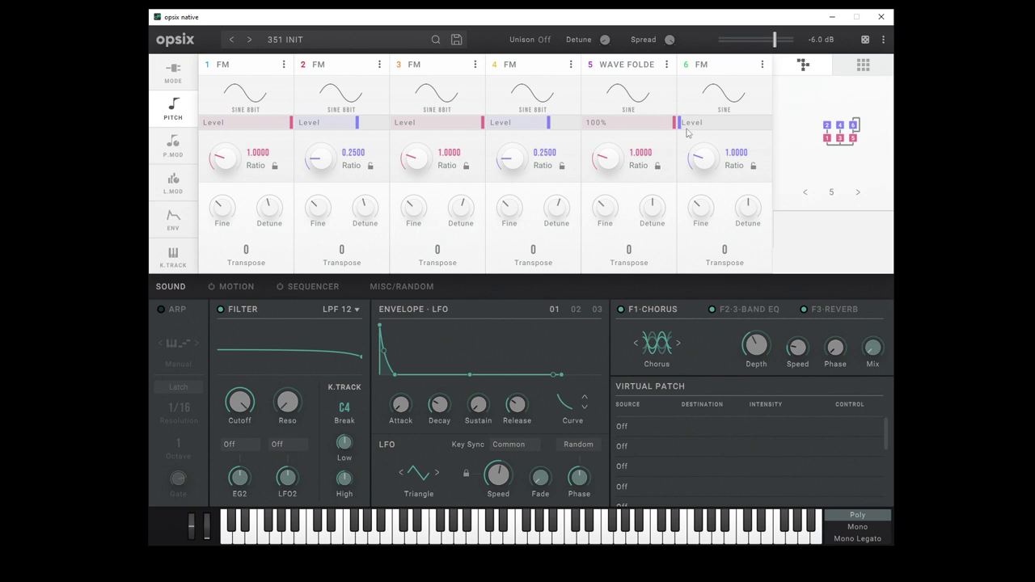
pyautogui.click(173, 73)
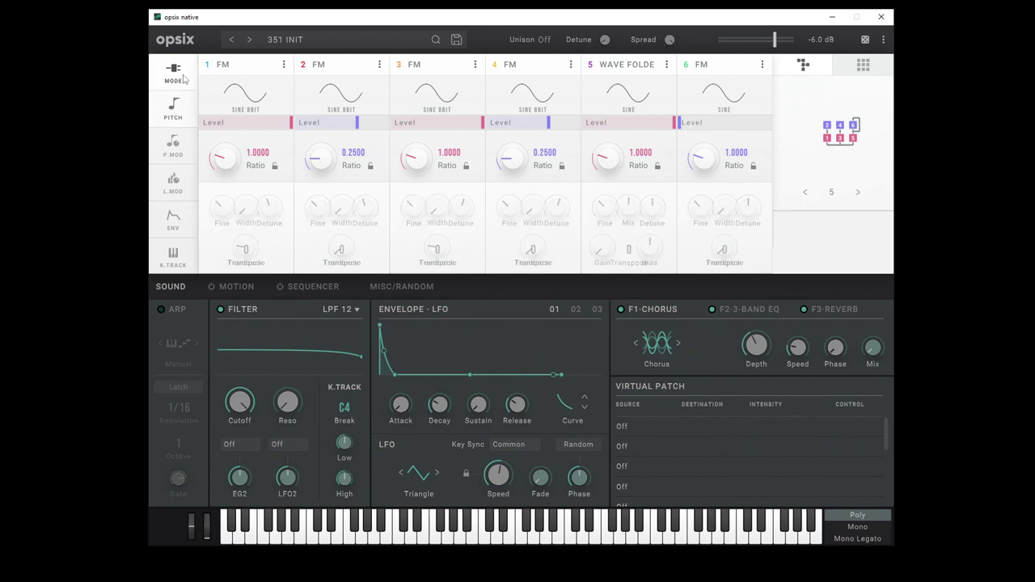
pyautogui.moveTo(622, 213); pyautogui.dragTo(627, 370)
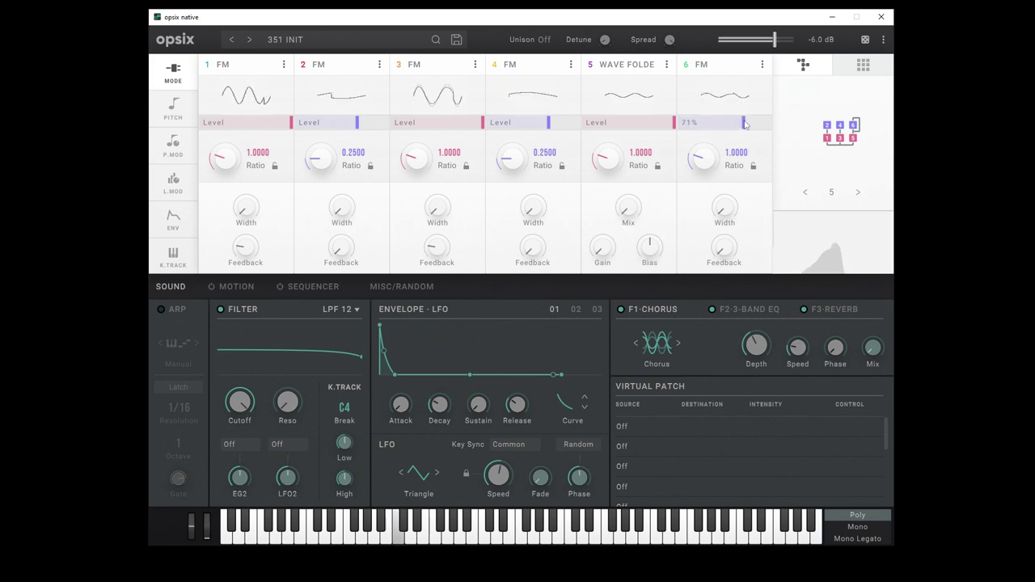
pyautogui.moveTo(690, 123); pyautogui.dragTo(771, 126)
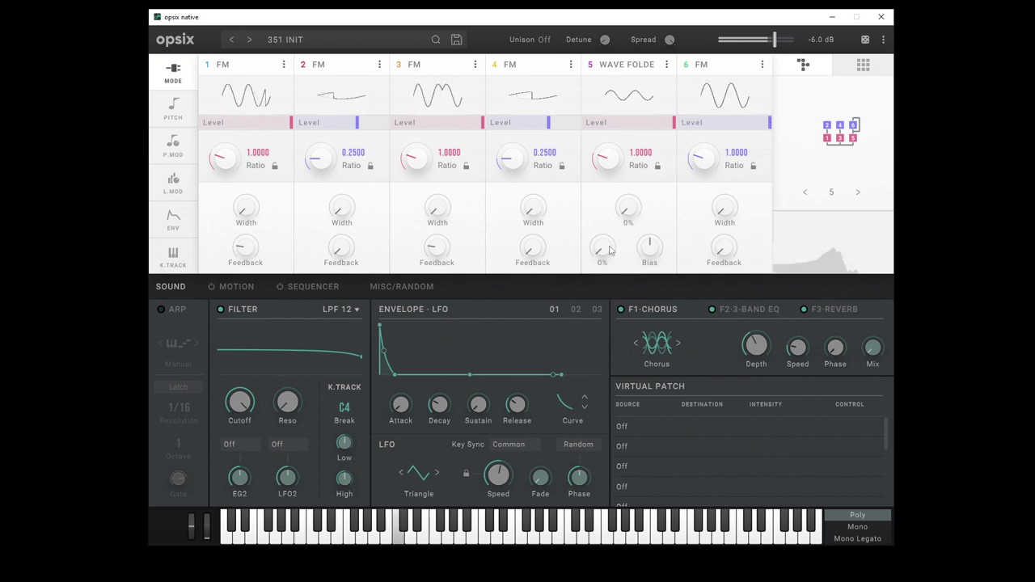
pyautogui.moveTo(603, 246); pyautogui.dragTo(611, 231)
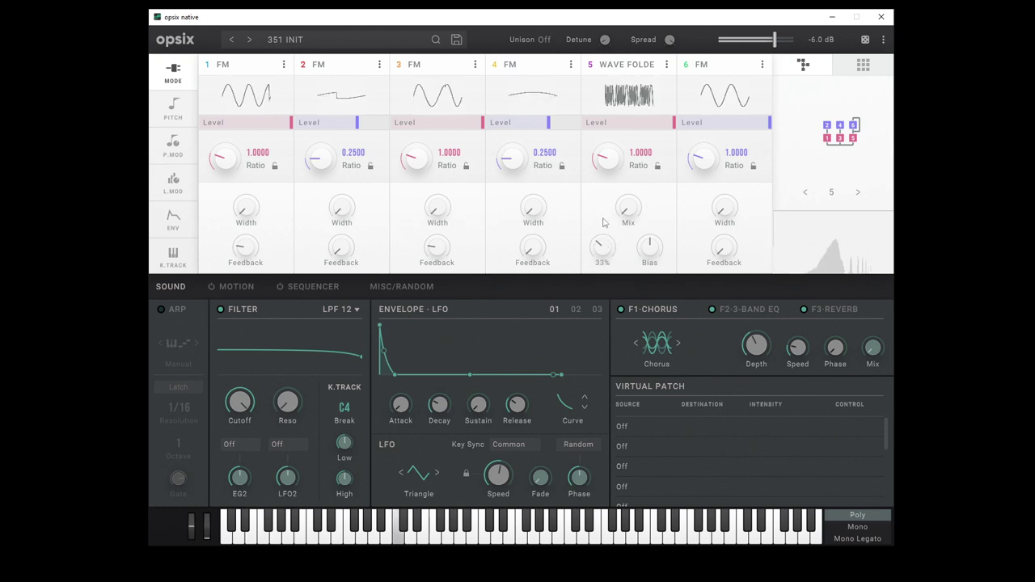
pyautogui.moveTo(602, 250); pyautogui.dragTo(603, 230)
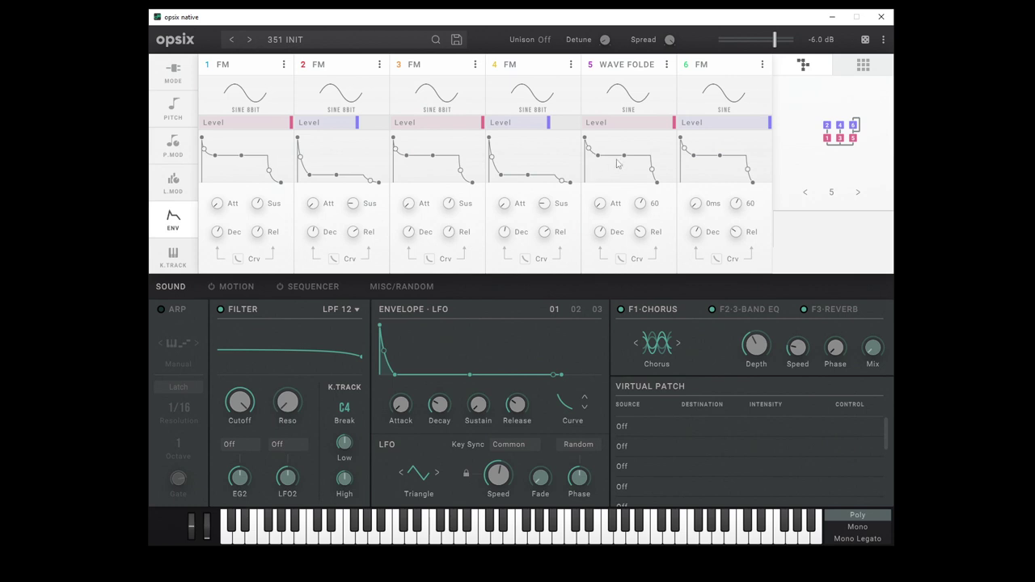
# - Max operator 5's envelope sustain, lengthen op 6's attack, lower its sustain, and set op 6's level near 88%
pyautogui.moveTo(624, 157); pyautogui.dragTo(627, 120)
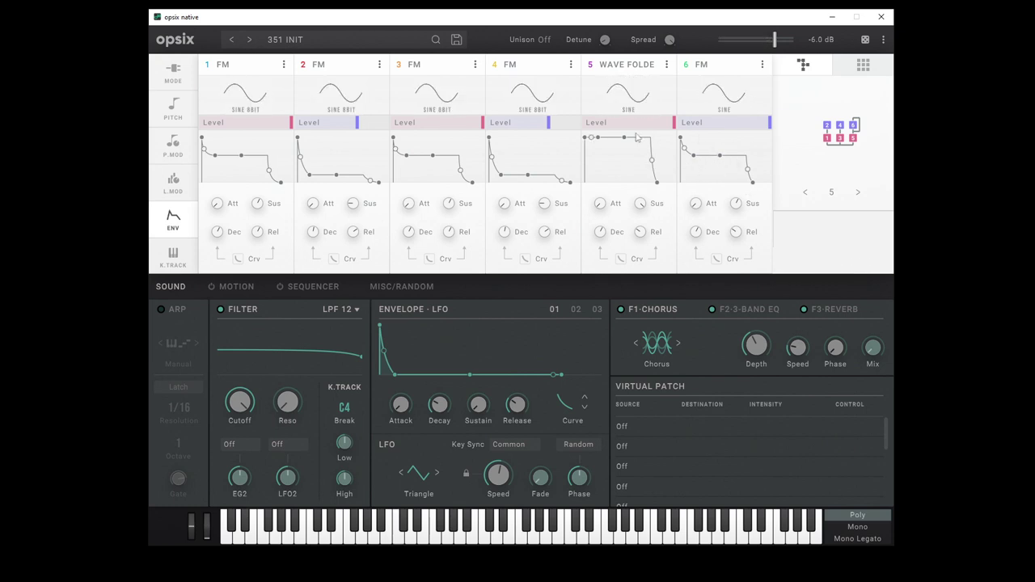
pyautogui.moveTo(688, 138); pyautogui.dragTo(696, 138)
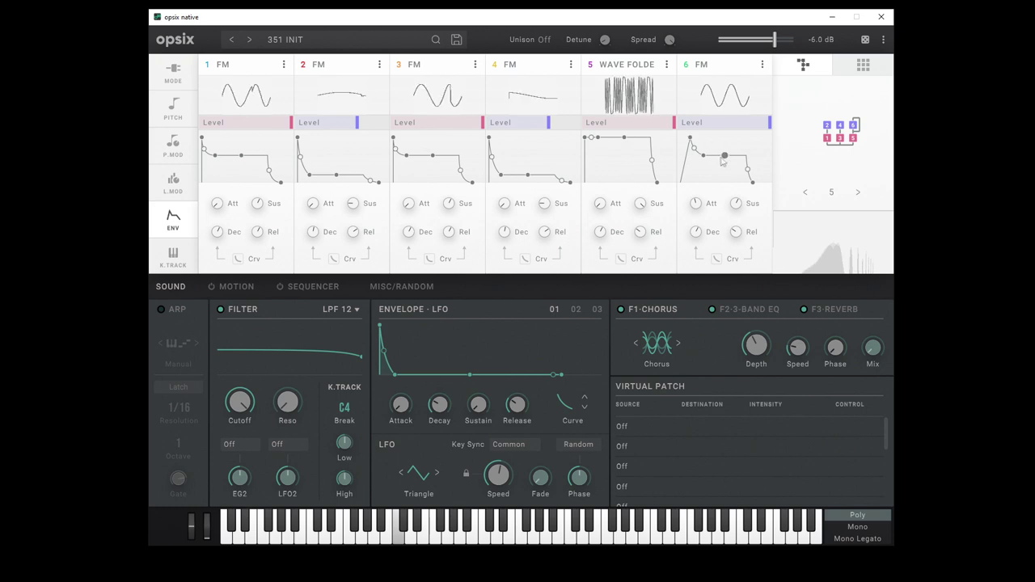
pyautogui.moveTo(725, 155); pyautogui.dragTo(725, 175)
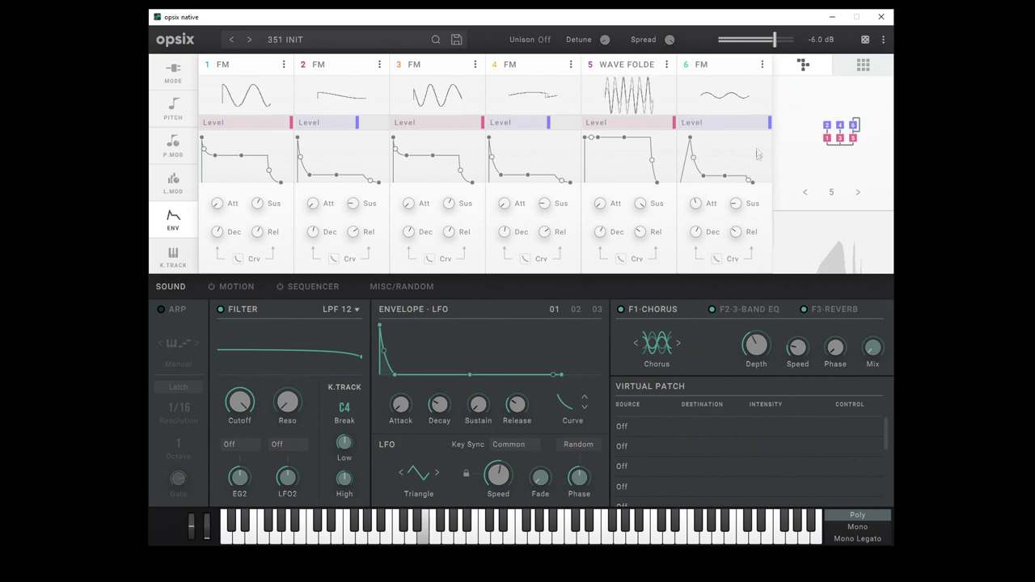
pyautogui.moveTo(770, 129); pyautogui.dragTo(727, 129)
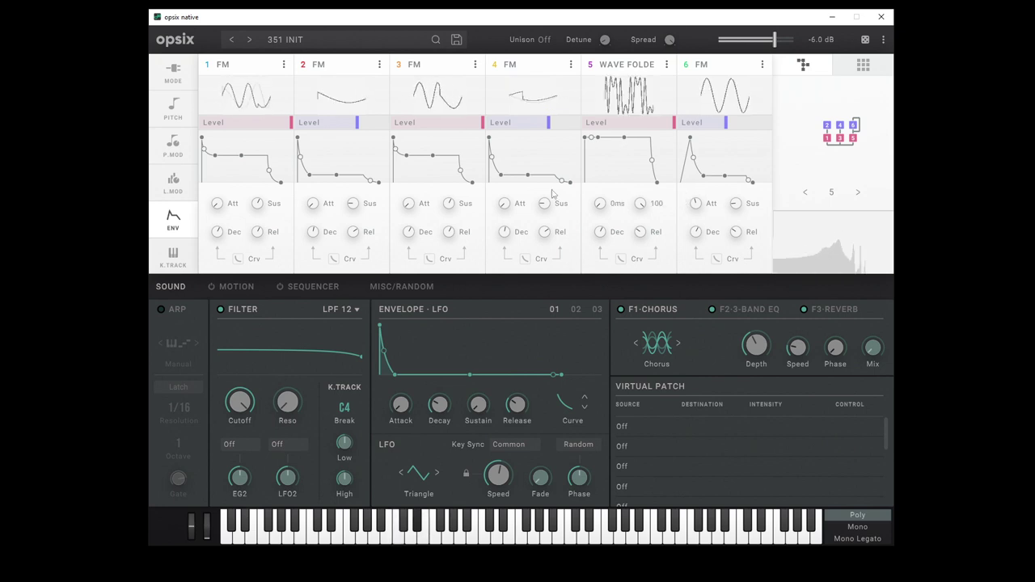
pyautogui.click(173, 71)
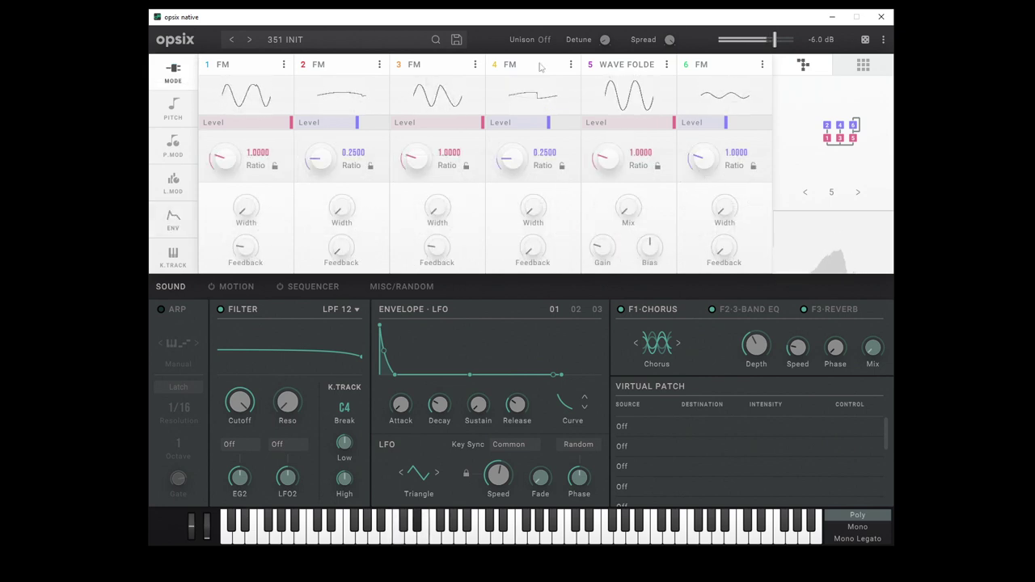
# - Switch operator 6's waveform to triangle
pyautogui.click(727, 99)
pyautogui.click(716, 127)
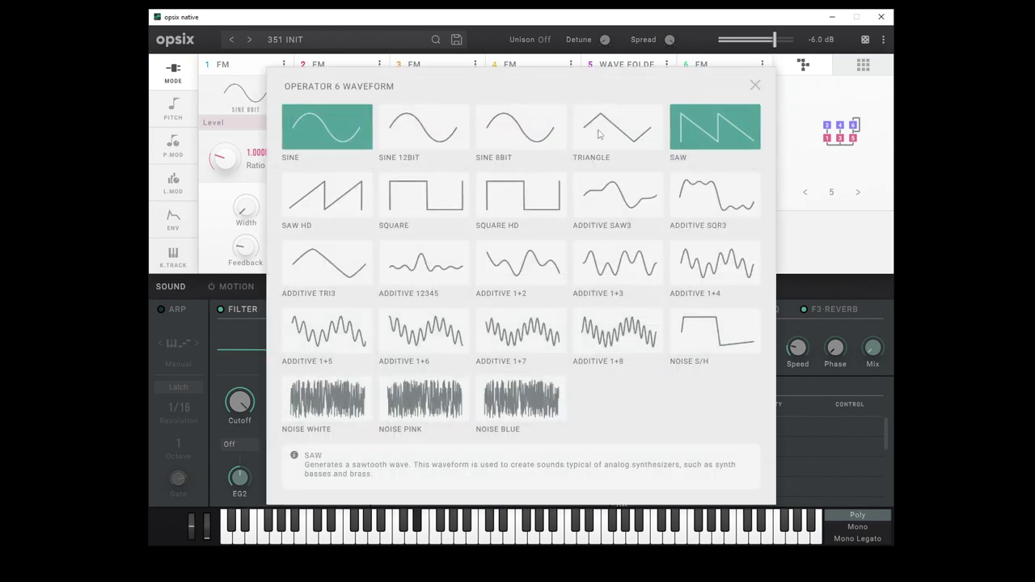
pyautogui.click(618, 127)
pyautogui.click(756, 85)
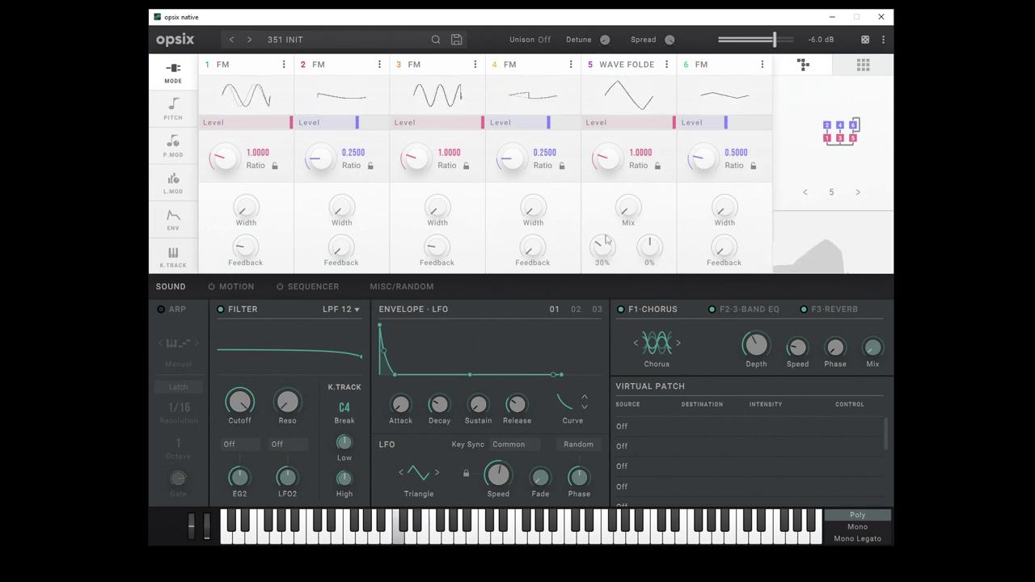
# - Raise the wave folder gain to 34% and operator 6's waveform width to 87%
pyautogui.moveTo(605, 240); pyautogui.dragTo(645, 254)
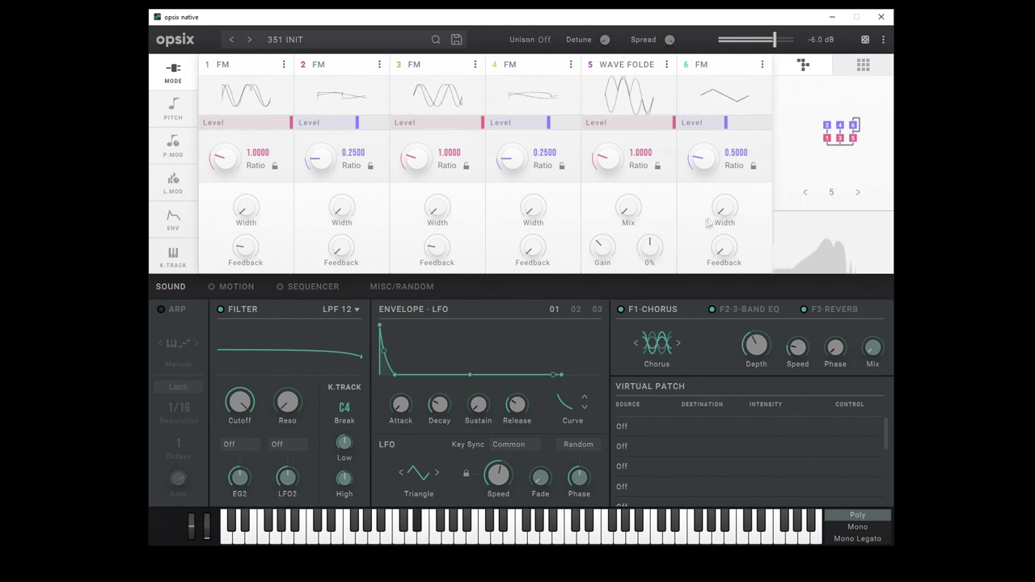
pyautogui.moveTo(724, 212); pyautogui.dragTo(726, 191)
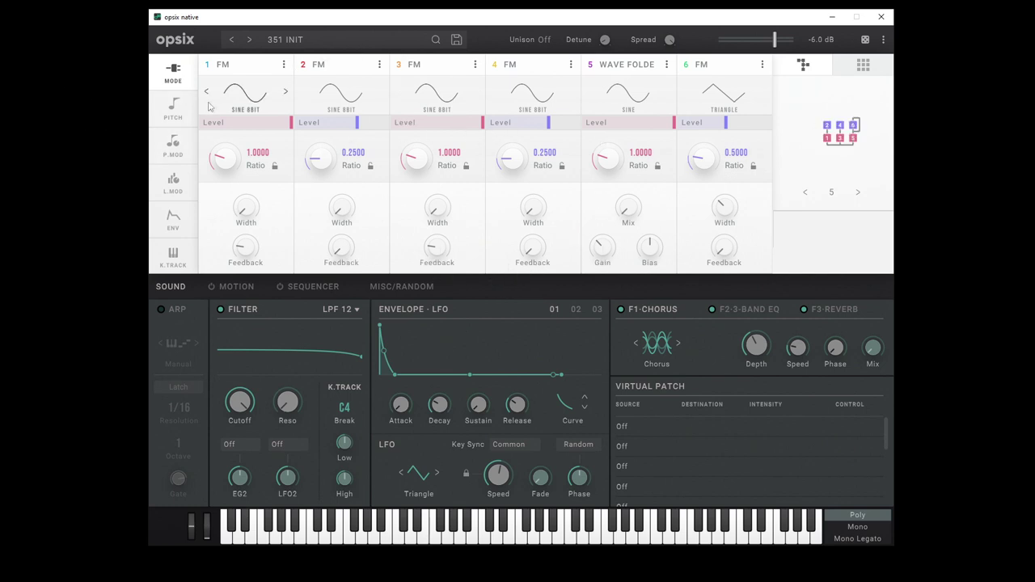
pyautogui.click(173, 110)
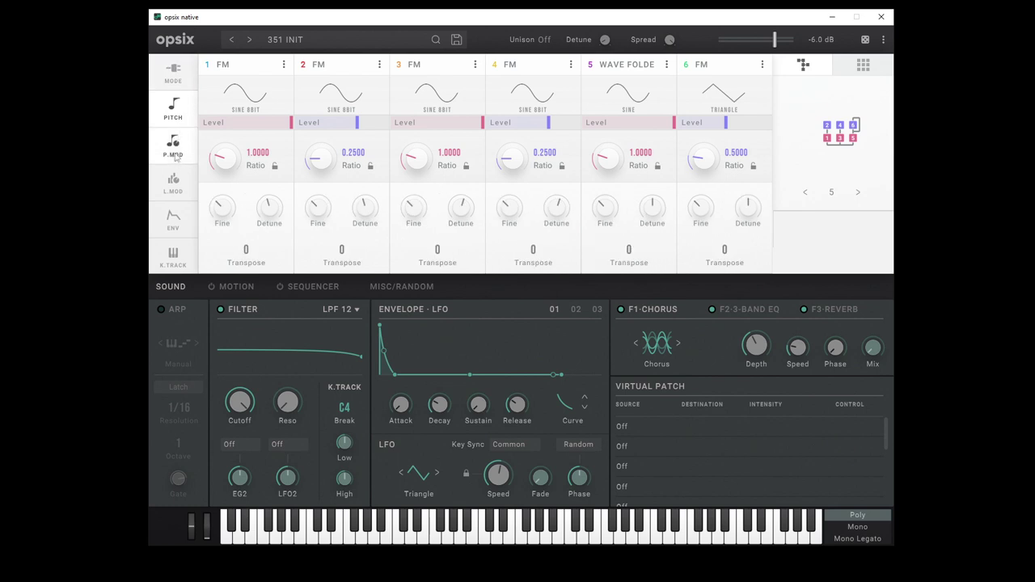
# - On the L.MOD page, give operators 2, 4 and 6 about 20–25% level velocity sensitivity
pyautogui.click(170, 153)
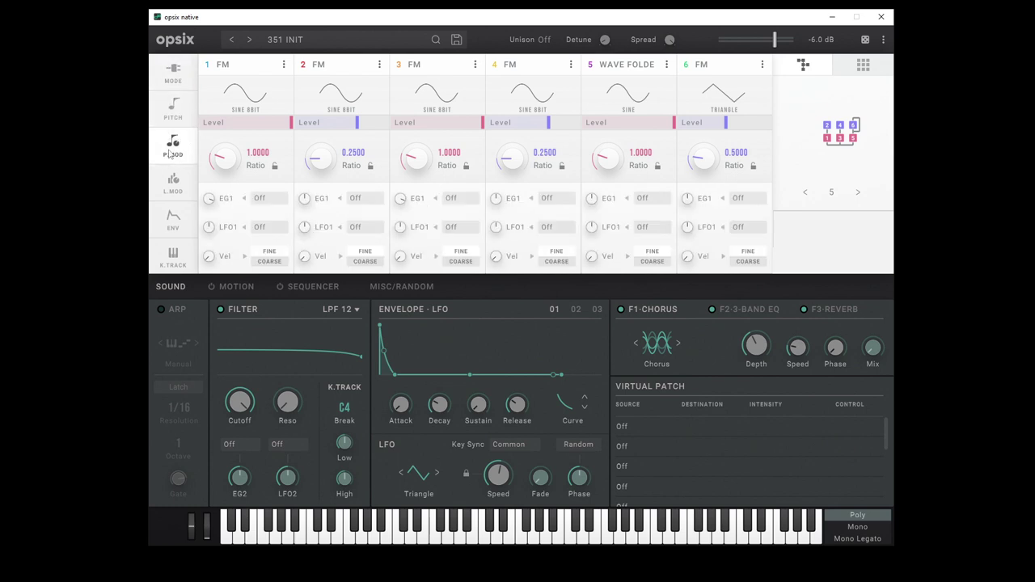
pyautogui.click(191, 197)
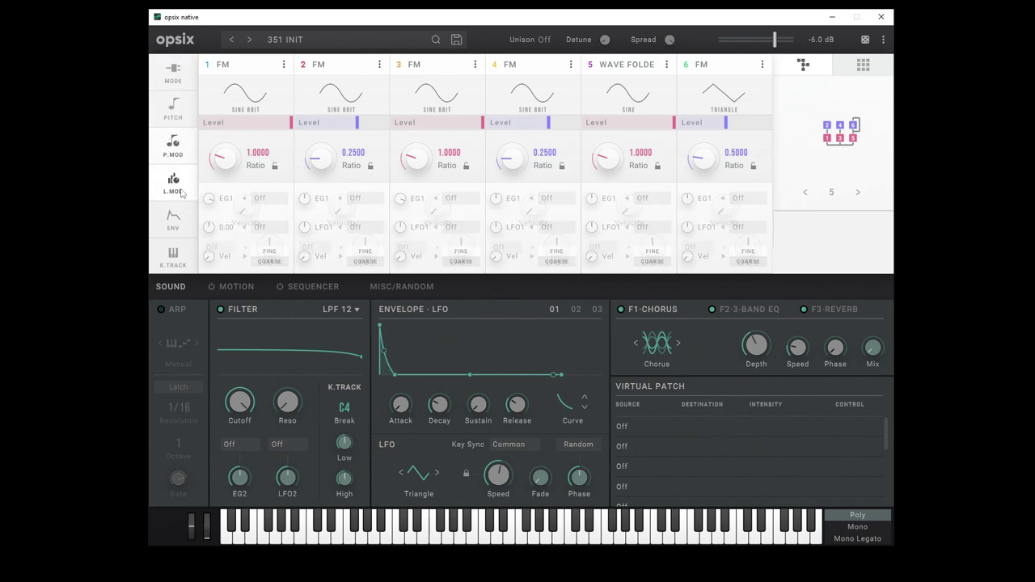
pyautogui.moveTo(253, 208)
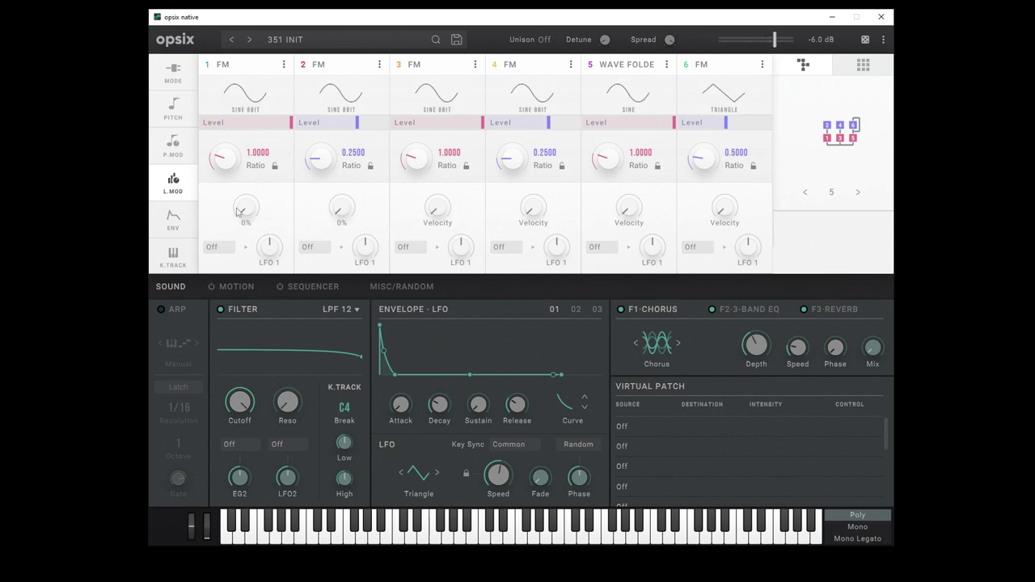
pyautogui.moveTo(341, 209); pyautogui.dragTo(342, 187)
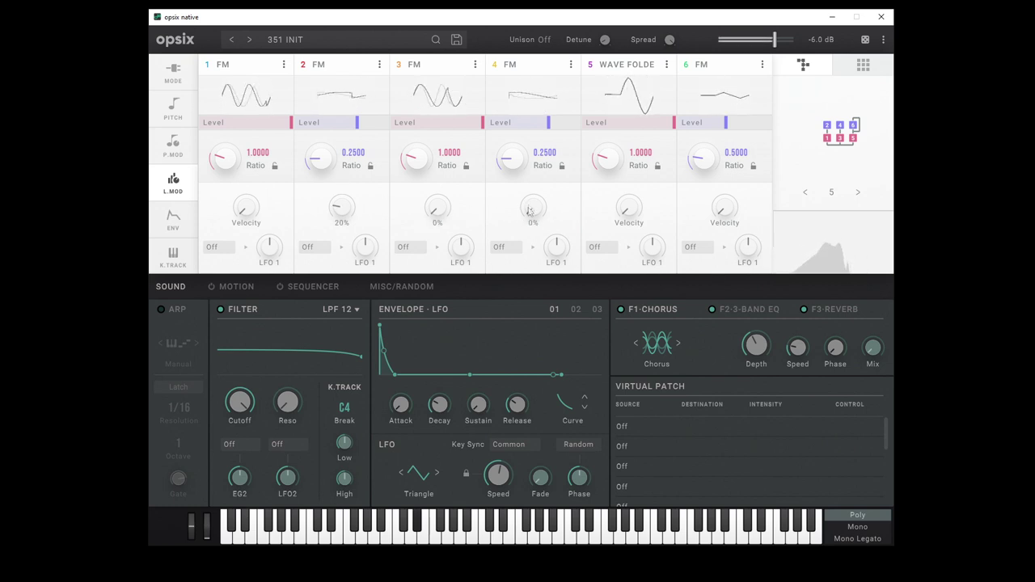
pyautogui.moveTo(530, 196); pyautogui.dragTo(528, 182)
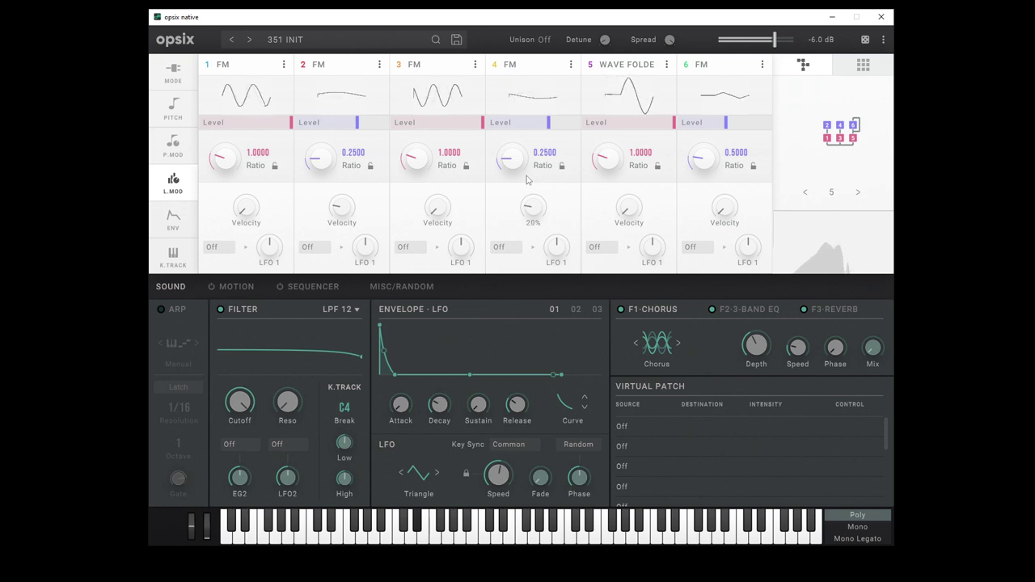
pyautogui.moveTo(635, 214); pyautogui.dragTo(613, 138)
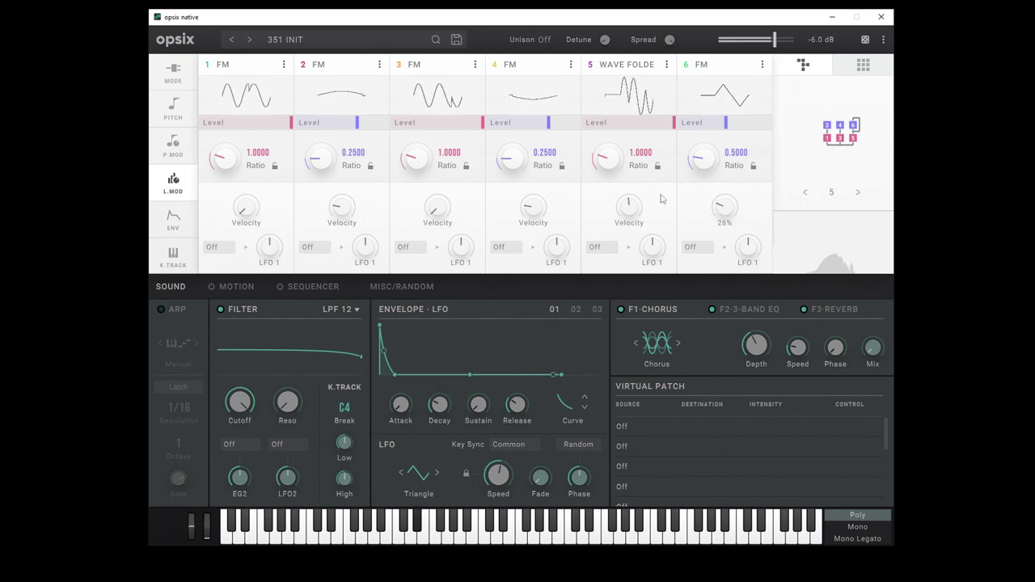
pyautogui.moveTo(628, 207); pyautogui.dragTo(629, 251)
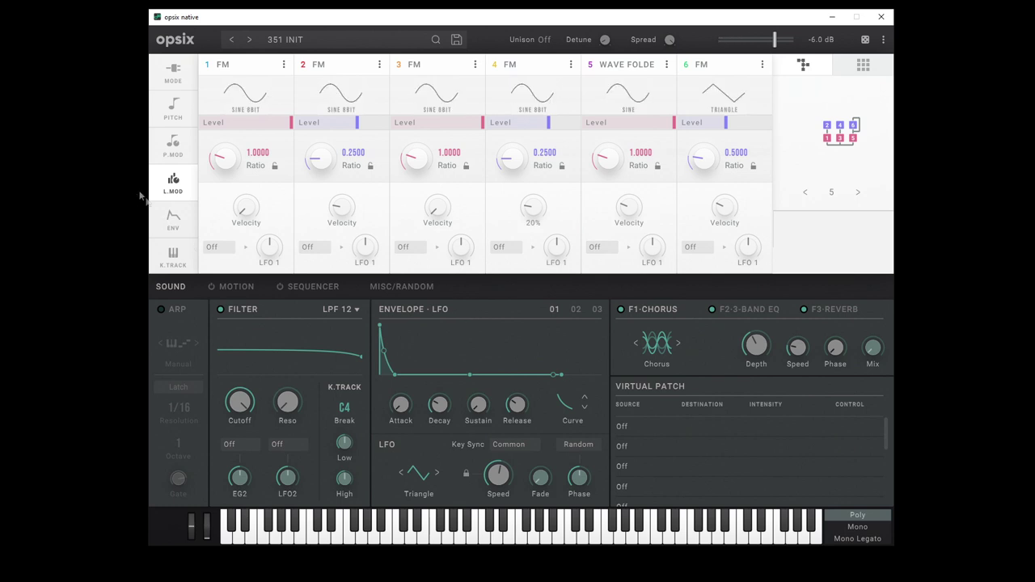
pyautogui.click(173, 219)
# - Check the key-tracking page, go back to the MODE page, and bring up the filter type list
pyautogui.click(170, 257)
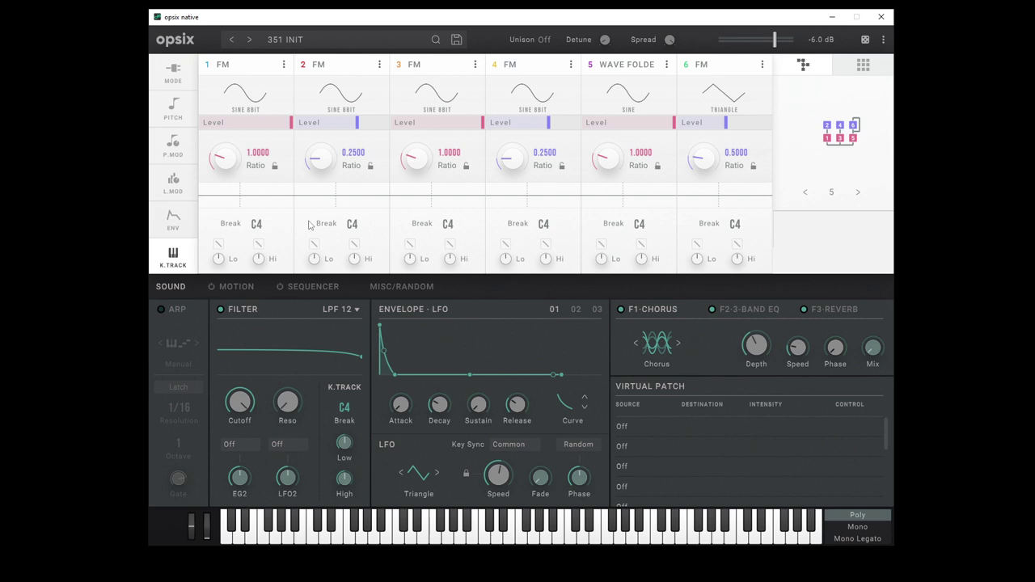
pyautogui.click(174, 72)
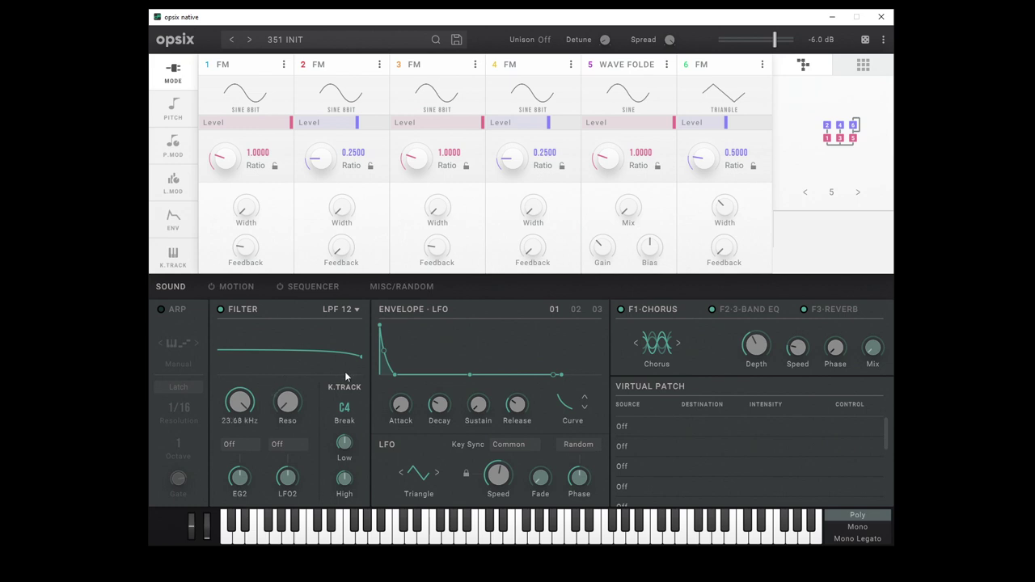
pyautogui.click(340, 310)
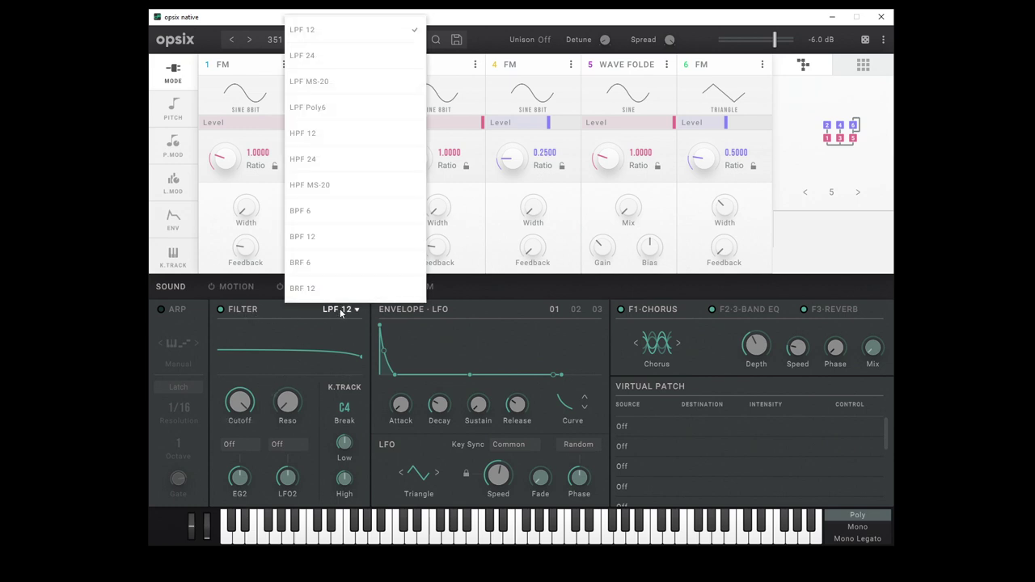
# - Set the filter to LPF MS-20 with cutoff about 796 Hz, resonance about 20%, EG2 amount 44.80
pyautogui.click(363, 81)
pyautogui.moveTo(245, 406); pyautogui.dragTo(240, 450)
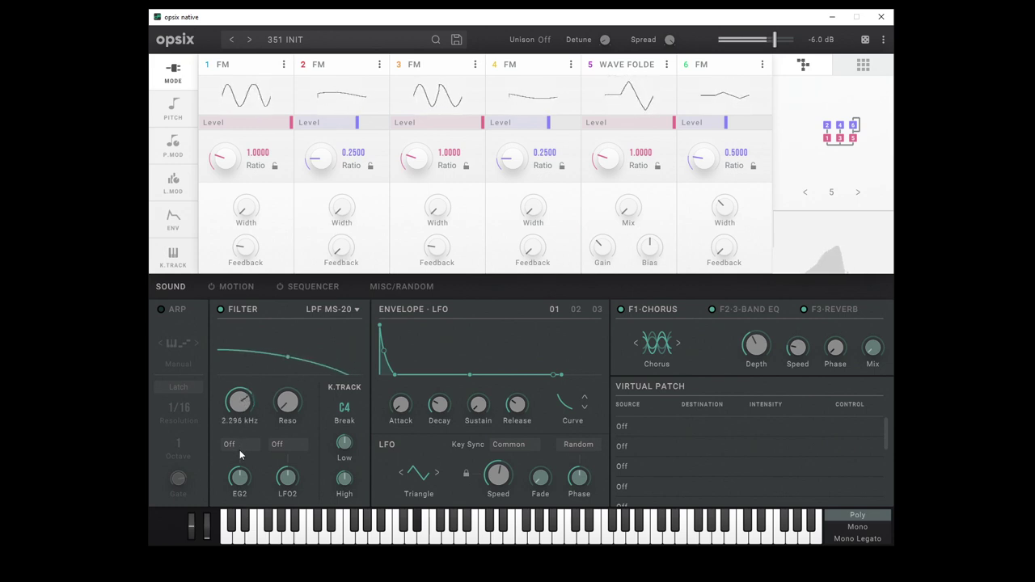
pyautogui.moveTo(291, 401); pyautogui.dragTo(286, 370)
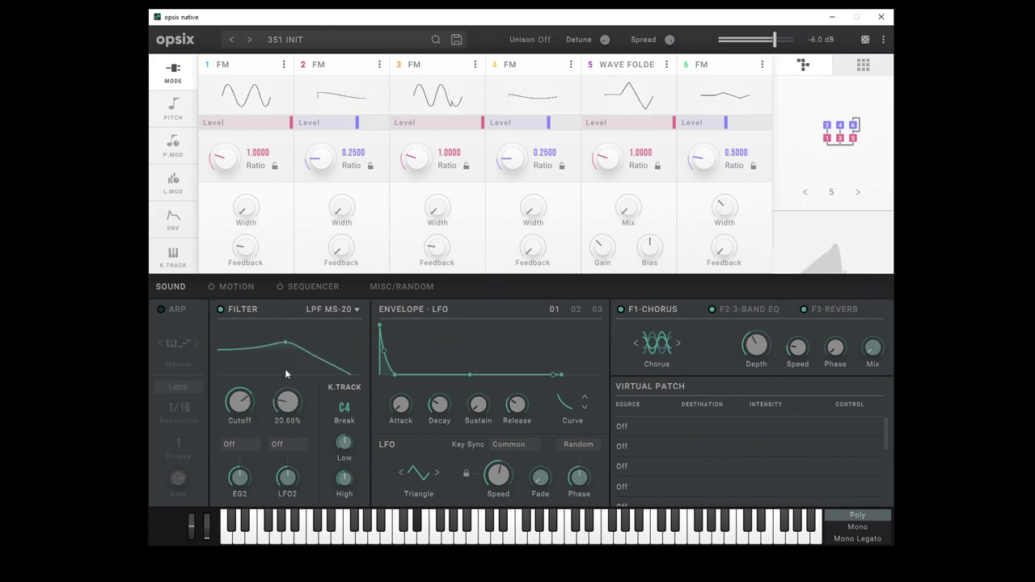
pyautogui.moveTo(239, 403); pyautogui.dragTo(240, 414)
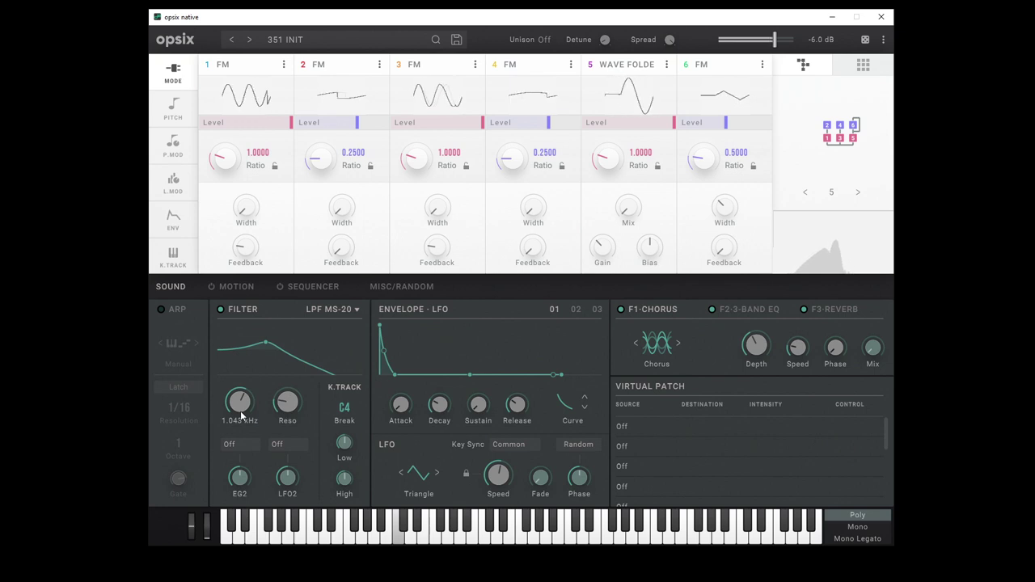
pyautogui.moveTo(241, 402); pyautogui.dragTo(240, 404)
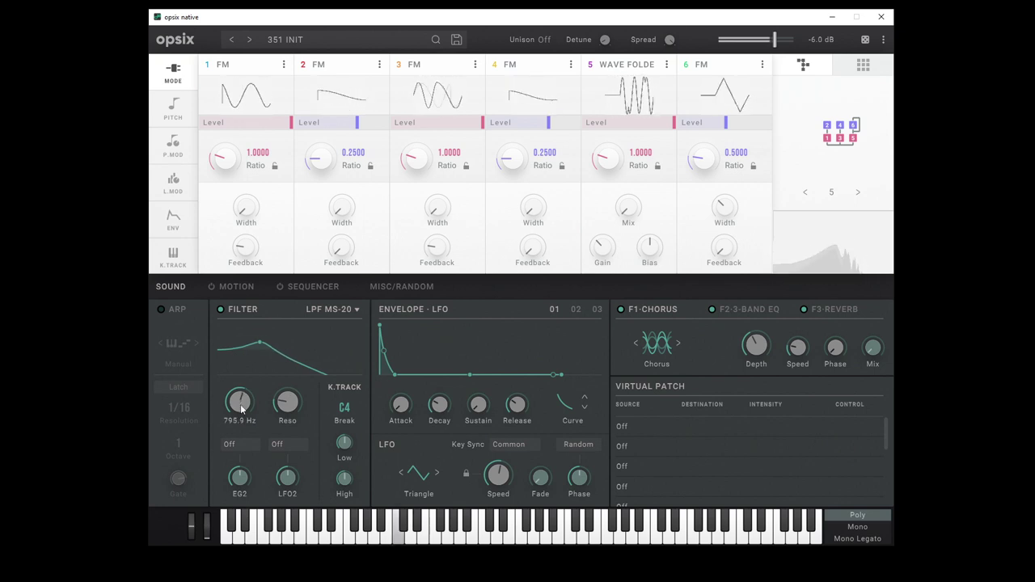
pyautogui.moveTo(242, 477); pyautogui.dragTo(241, 438)
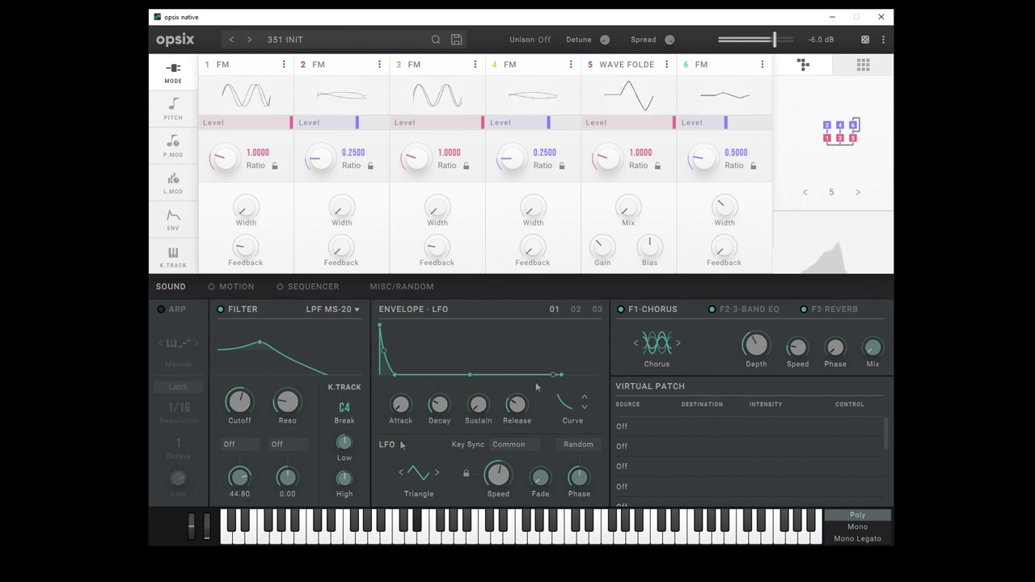
# - On envelope 02, bring the Decay down to about 160 ms
pyautogui.click(576, 310)
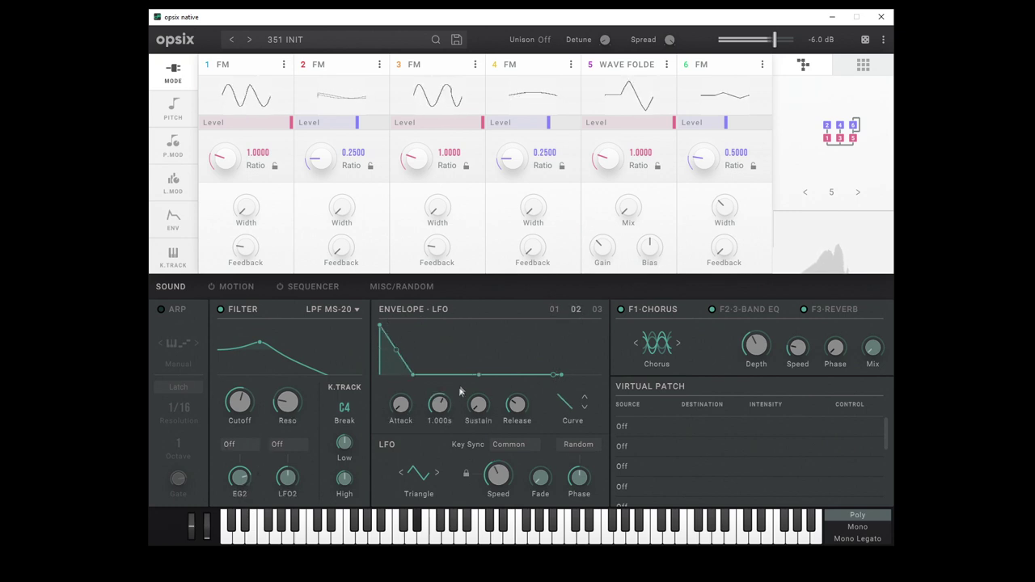
pyautogui.moveTo(439, 403); pyautogui.dragTo(433, 434)
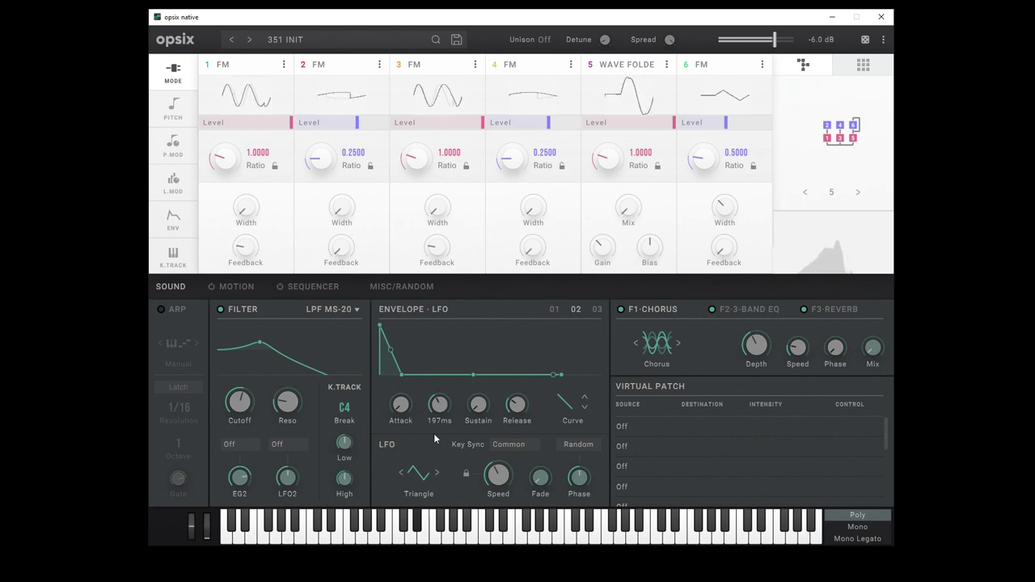
pyautogui.scroll(-3, 436, 420)
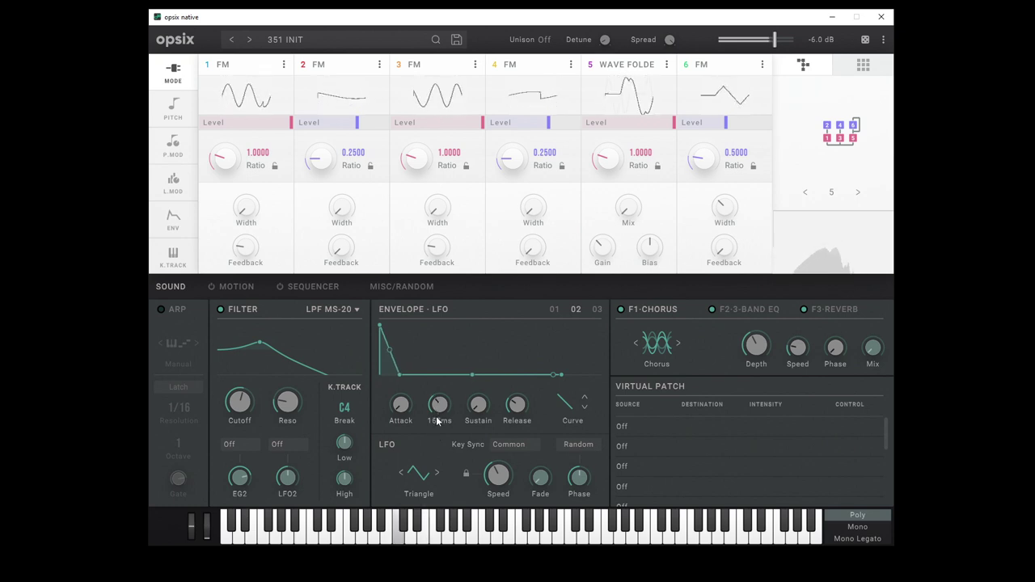
pyautogui.moveTo(437, 422)
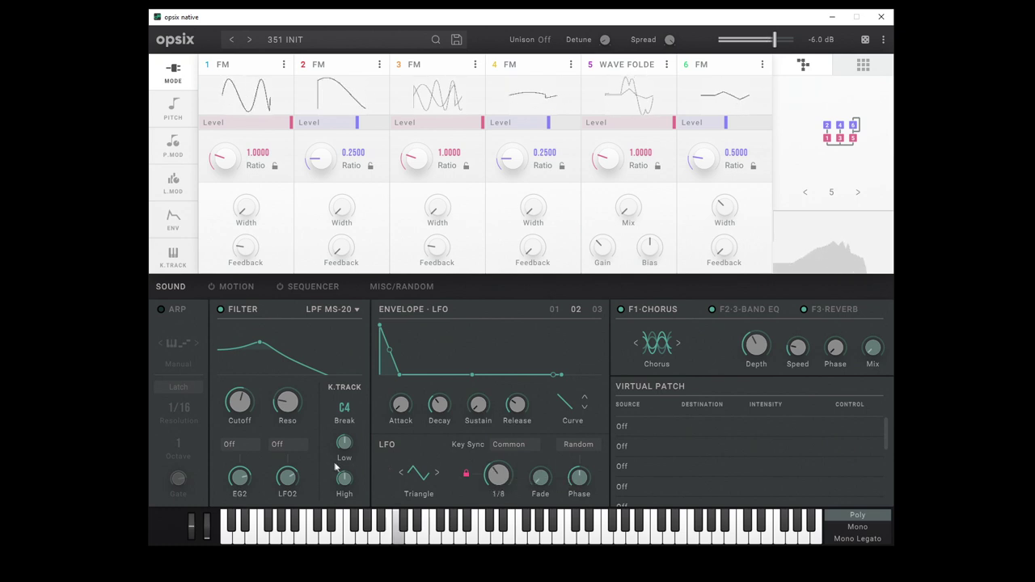
pyautogui.click(284, 447)
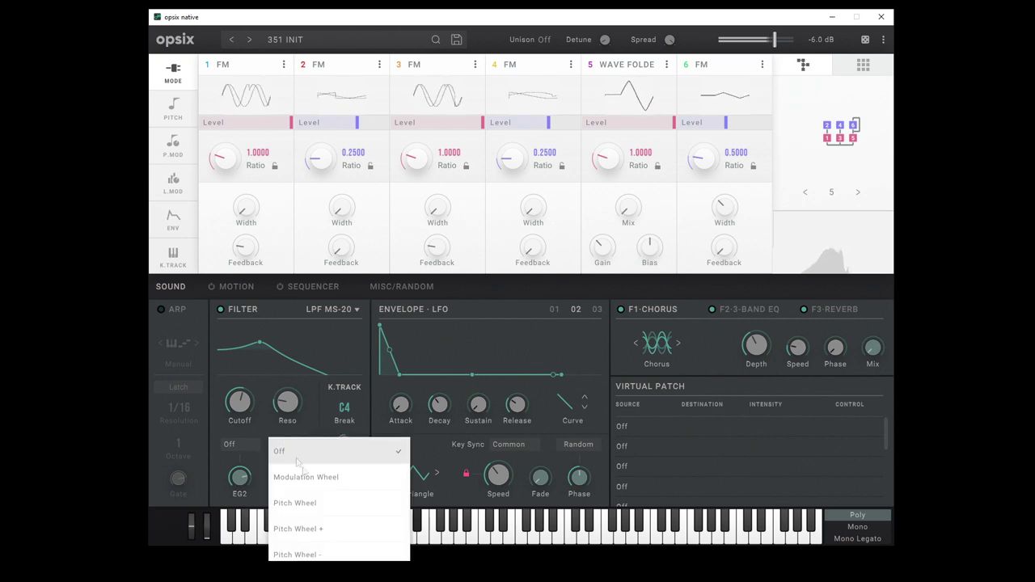
# - Pick Velocity as the source controlling the filter's LFO2 modulation
pyautogui.scroll(-5, 308, 458)
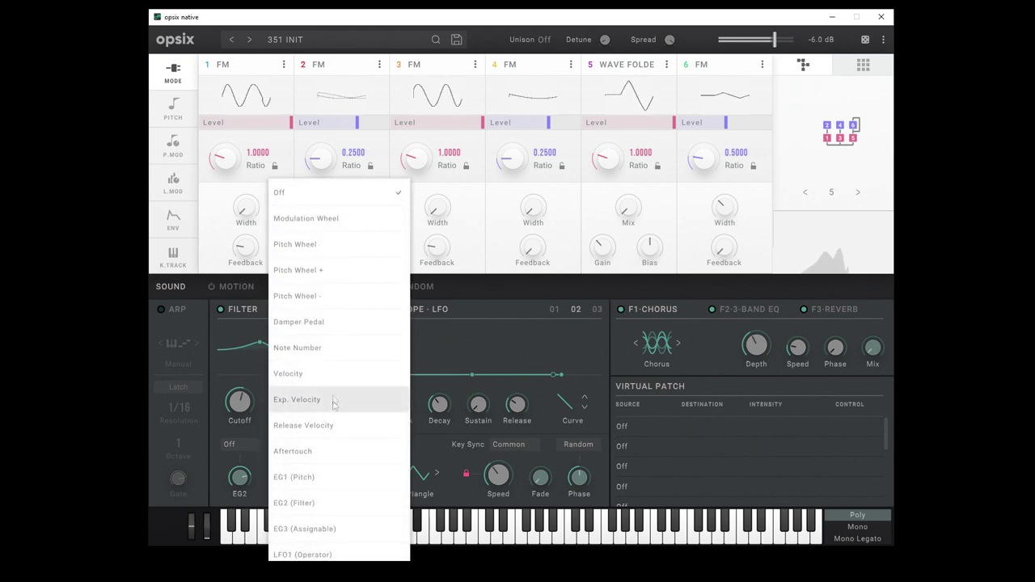
pyautogui.click(347, 373)
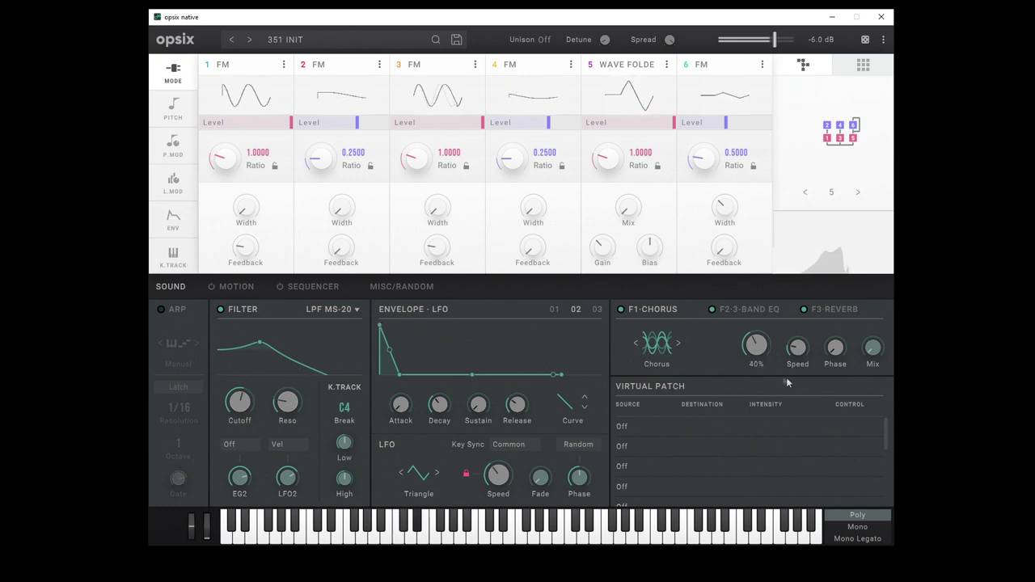
# - Replace the first effect slot's chorus with the Guitar Amp effect
pyautogui.click(679, 344)
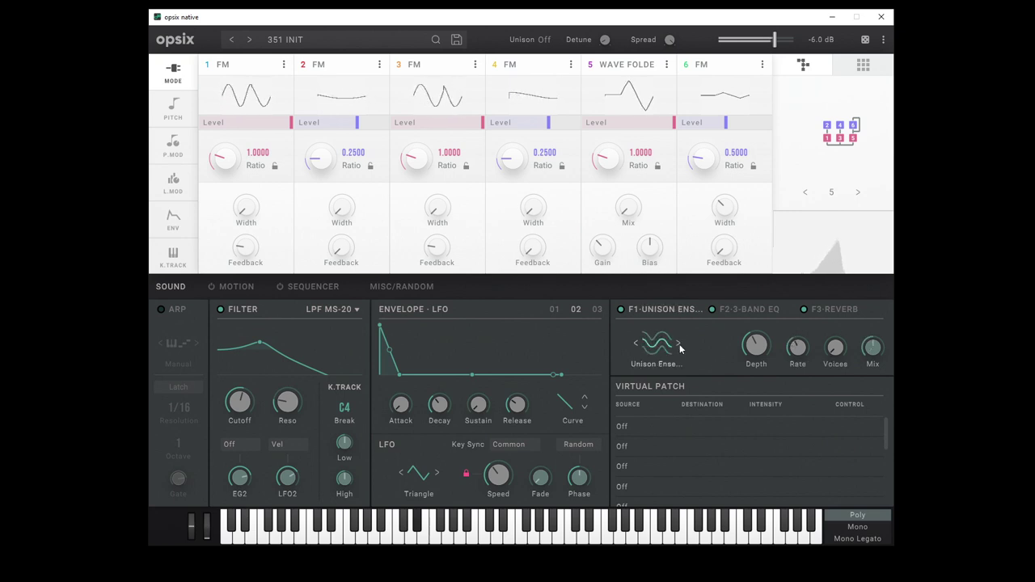
pyautogui.click(680, 344)
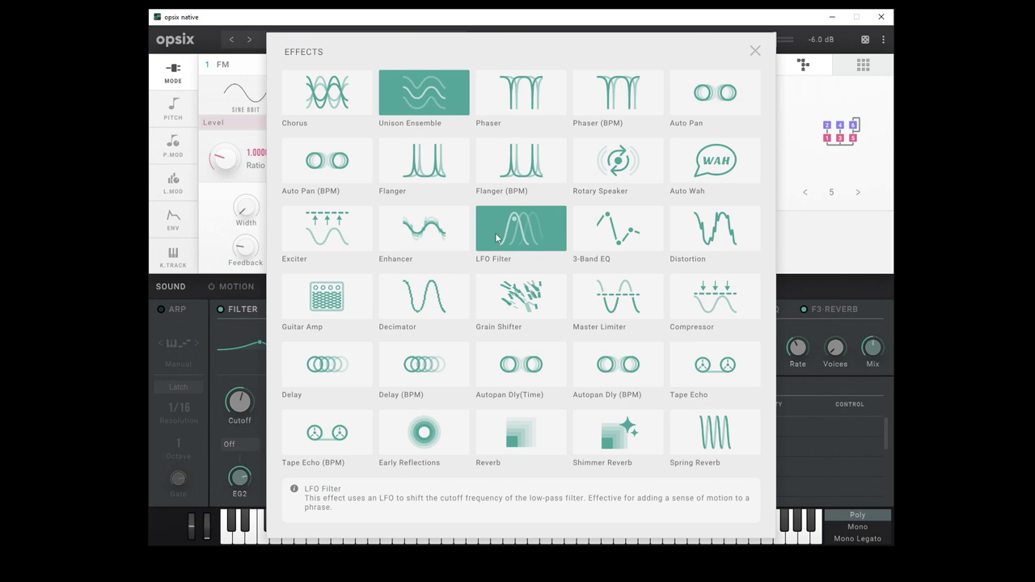
pyautogui.click(318, 315)
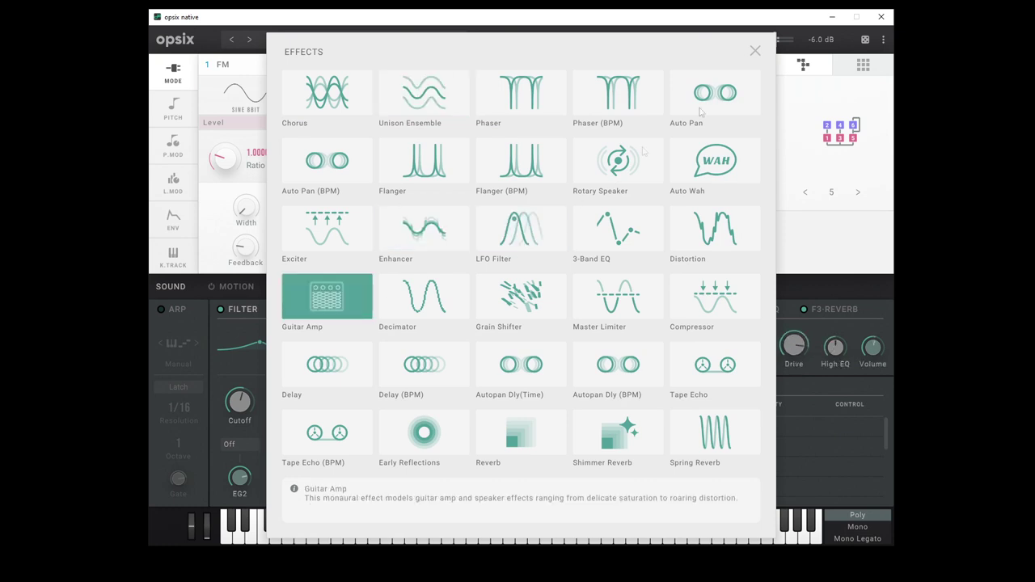
pyautogui.click(779, 198)
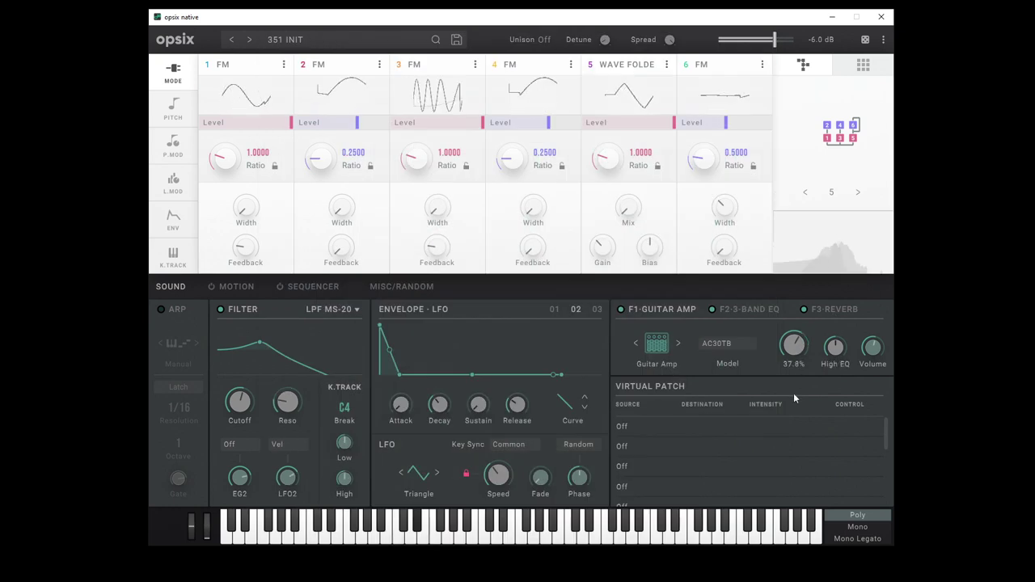
# - Set the guitar amp's drive to about 40%
pyautogui.moveTo(794, 393); pyautogui.dragTo(792, 384)
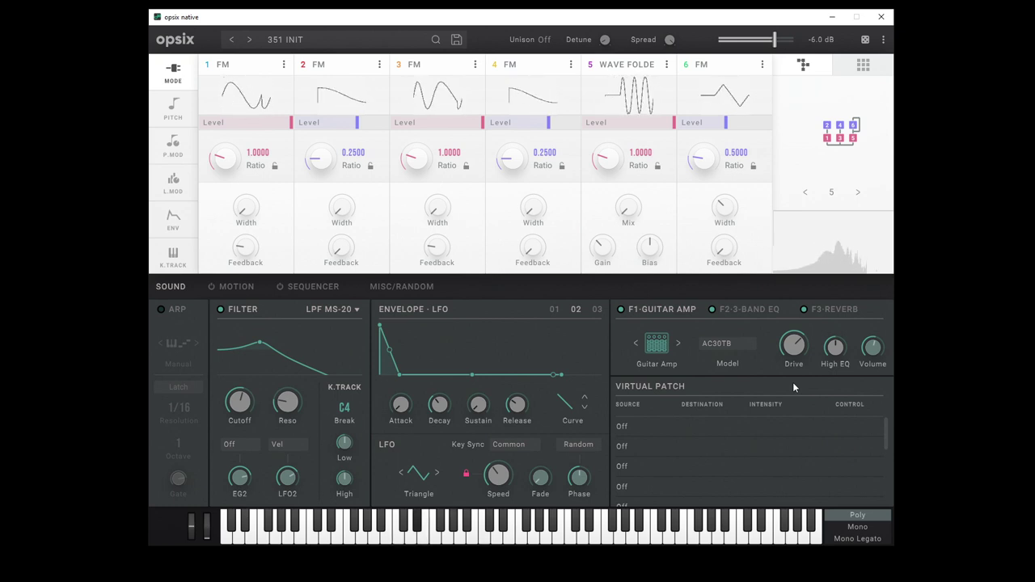
pyautogui.moveTo(795, 353)
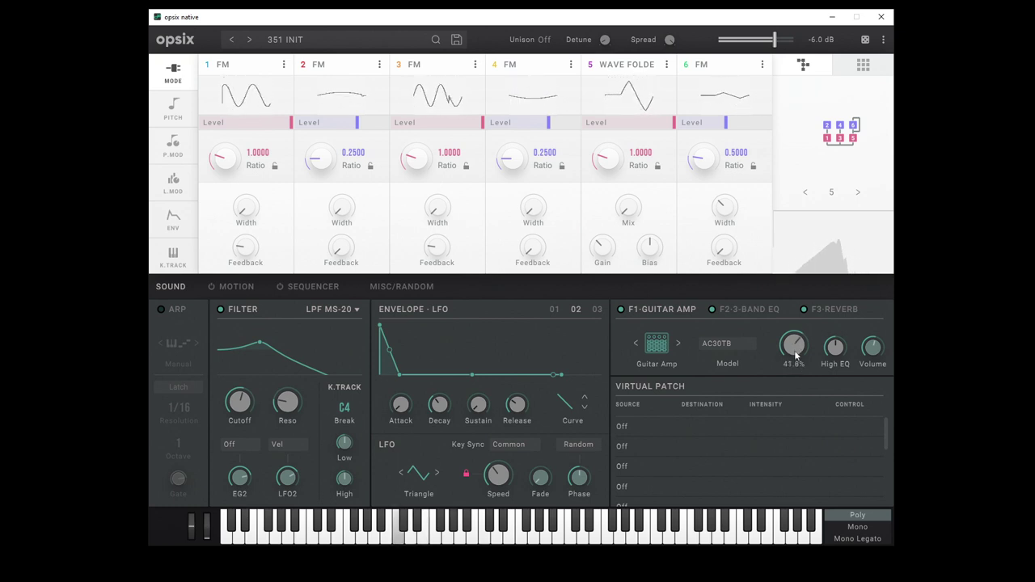
pyautogui.scroll(-2, 794, 353)
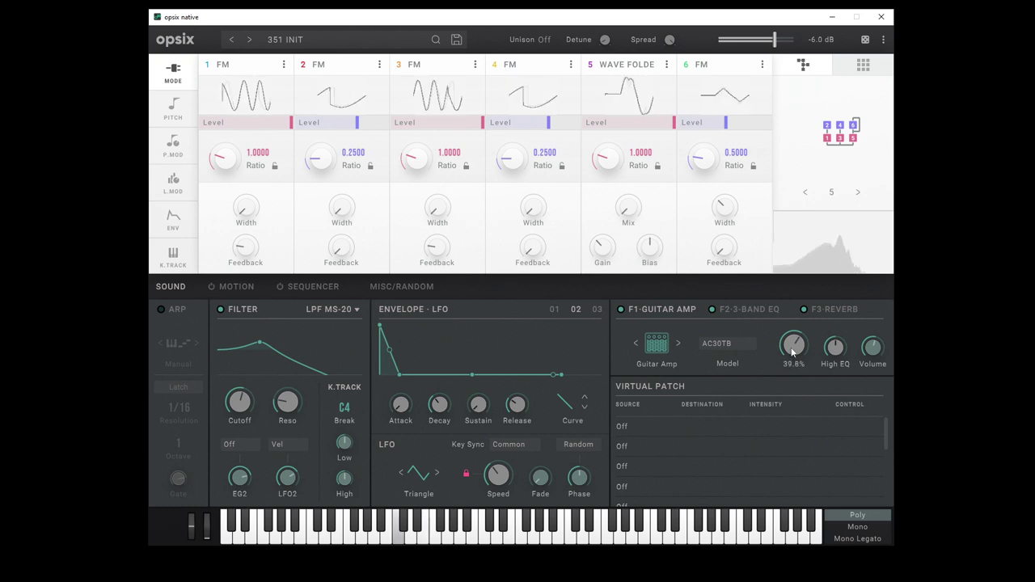
pyautogui.click(737, 309)
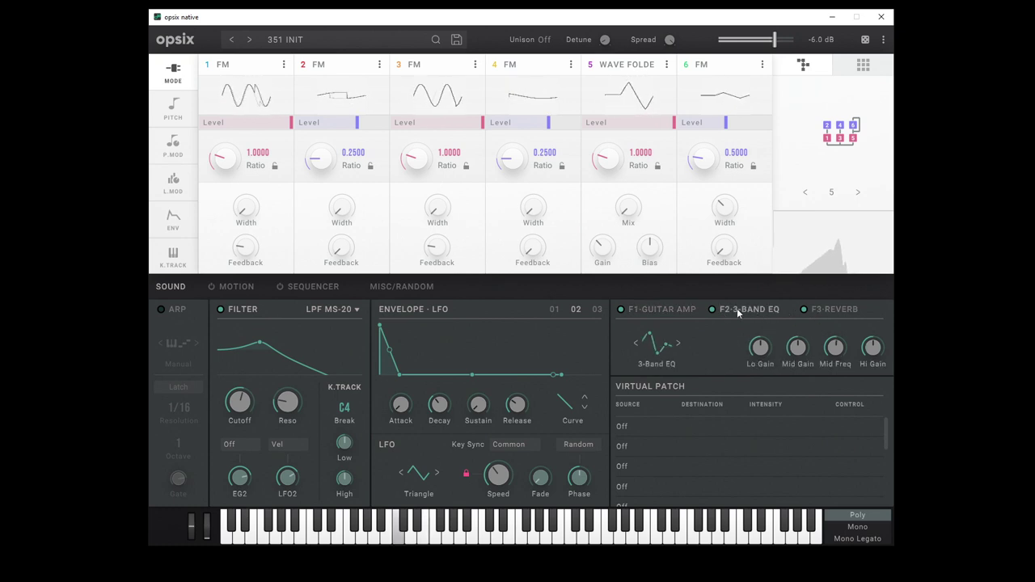
# - Load Tape Echo in slot two with echo time 1/4 and damping about -35%
pyautogui.click(655, 348)
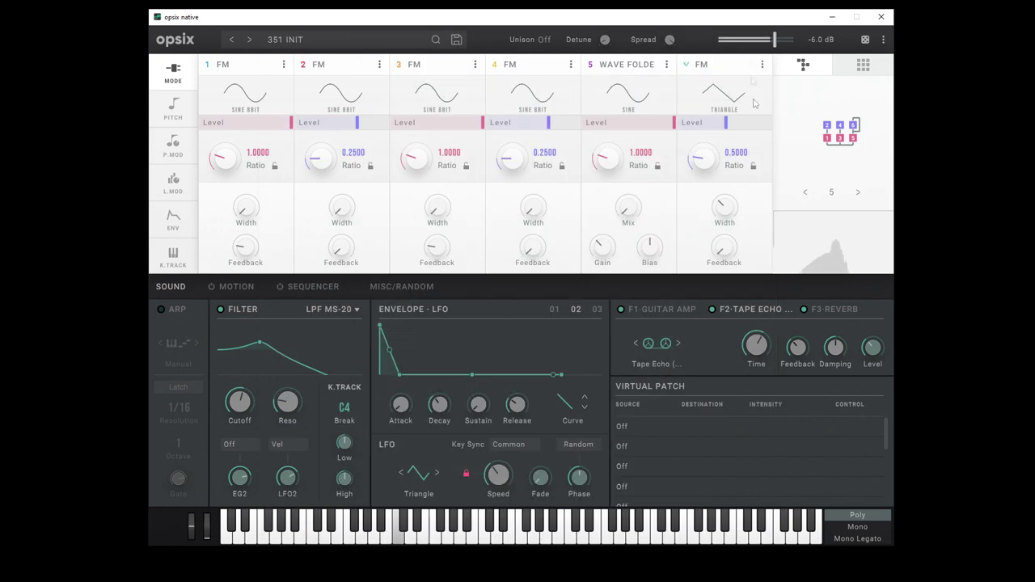
pyautogui.click(755, 51)
pyautogui.moveTo(763, 348); pyautogui.dragTo(752, 364)
pyautogui.moveTo(800, 351)
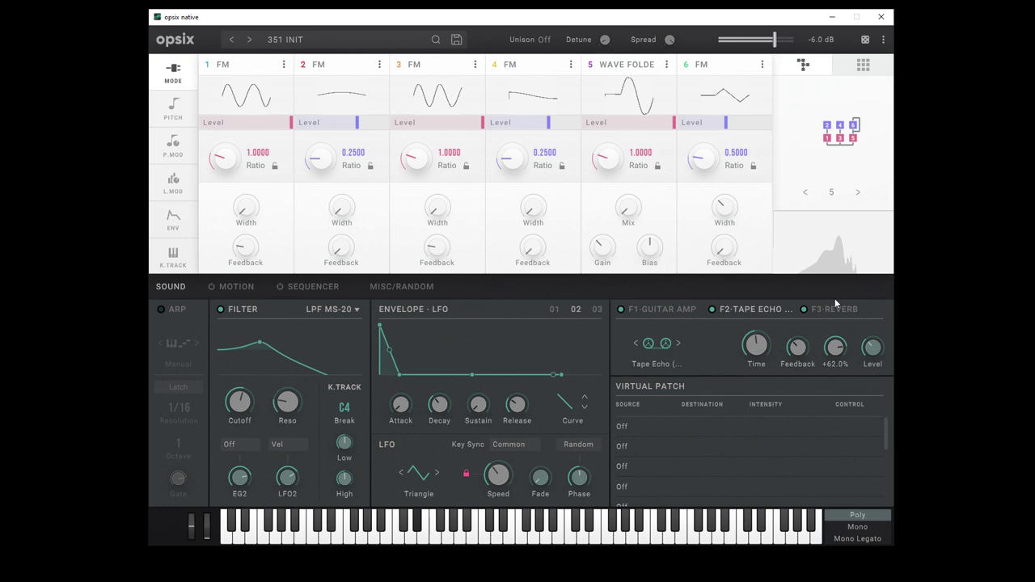
pyautogui.moveTo(834, 345); pyautogui.dragTo(835, 367)
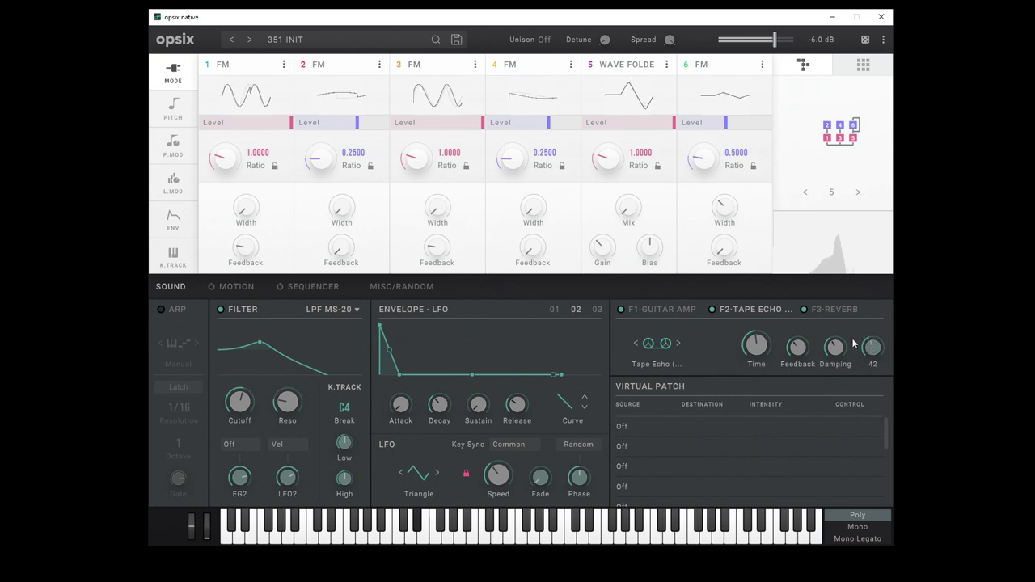
# - Replace the Tape Echo with Delay (BPM), after briefly trying plain Delay
pyautogui.click(659, 345)
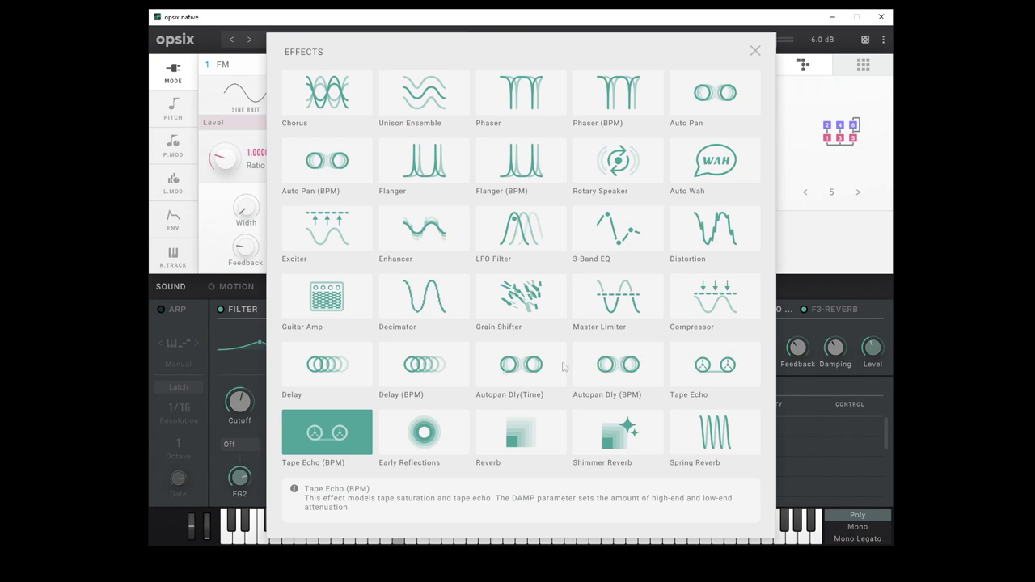
pyautogui.click(327, 370)
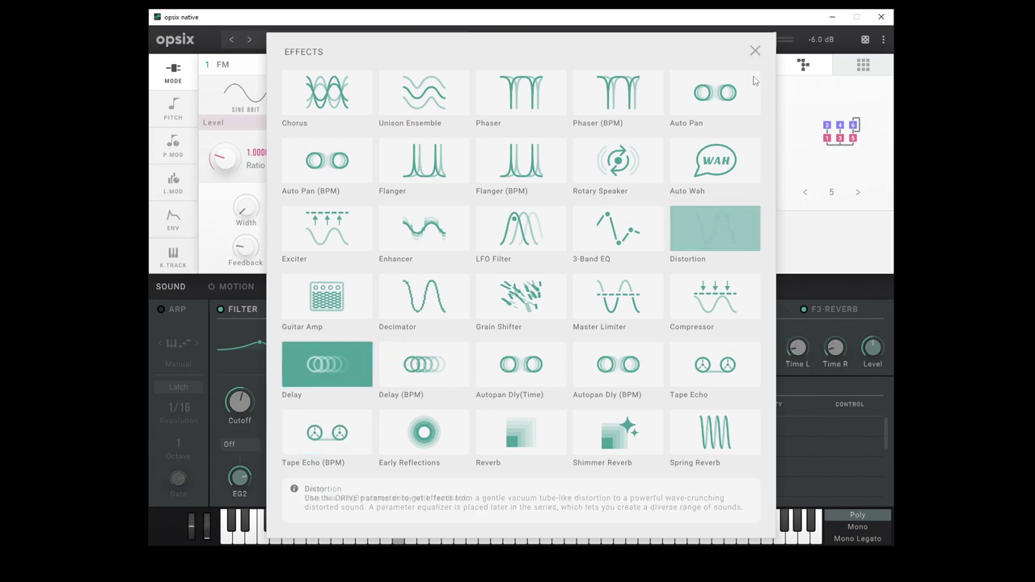
pyautogui.click(754, 51)
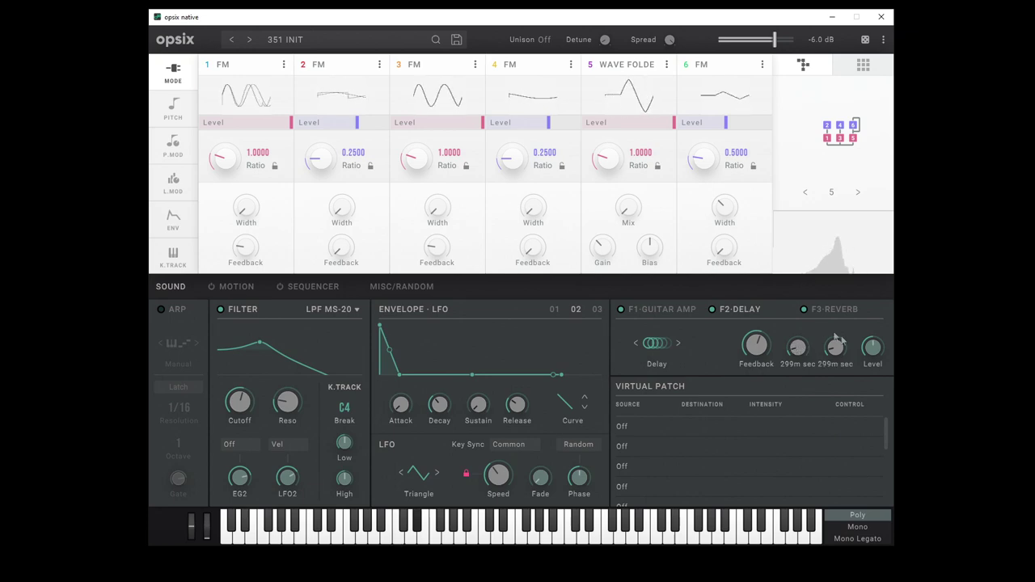
pyautogui.click(656, 343)
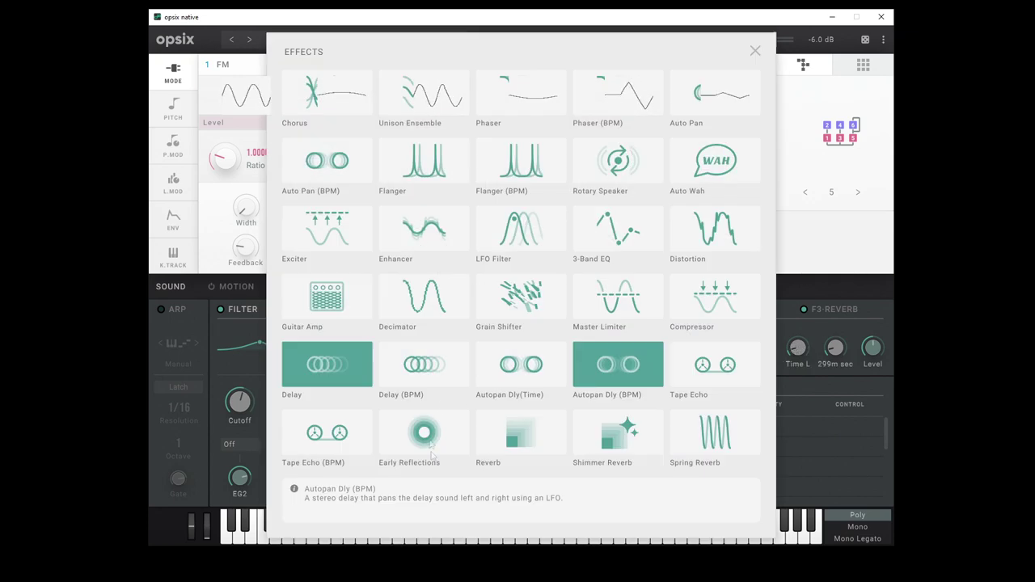
pyautogui.click(422, 360)
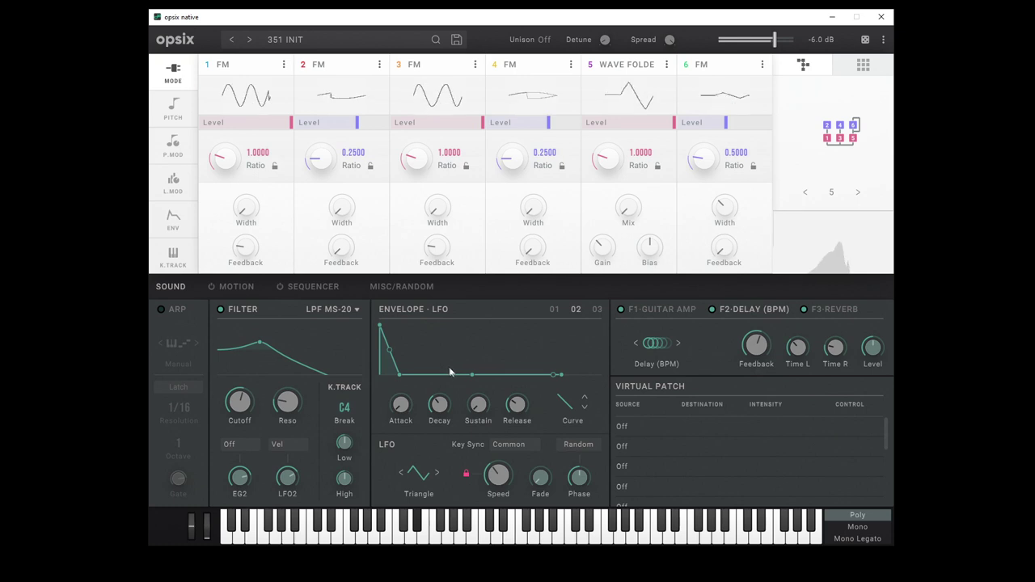
pyautogui.moveTo(773, 349)
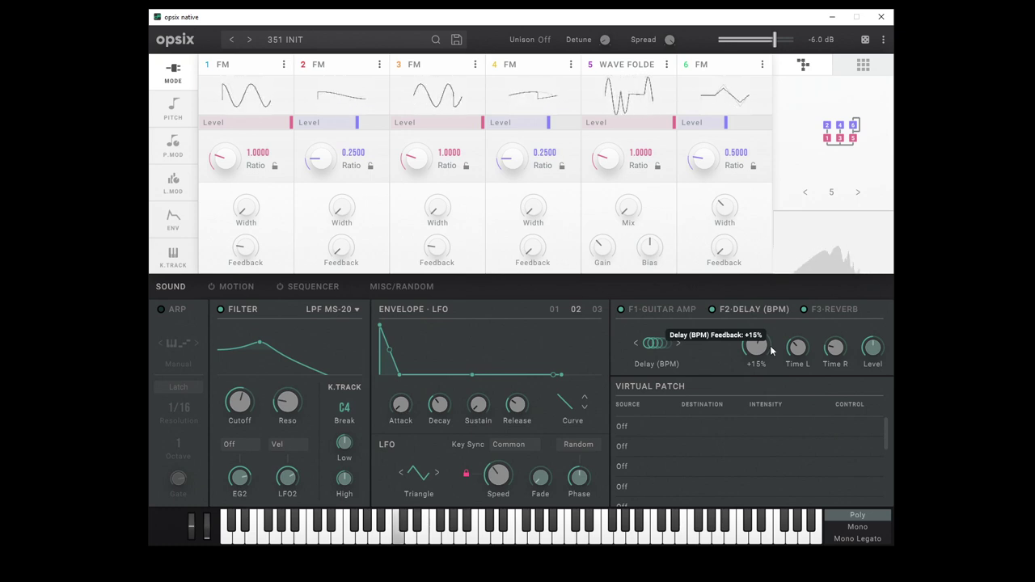
pyautogui.click(834, 309)
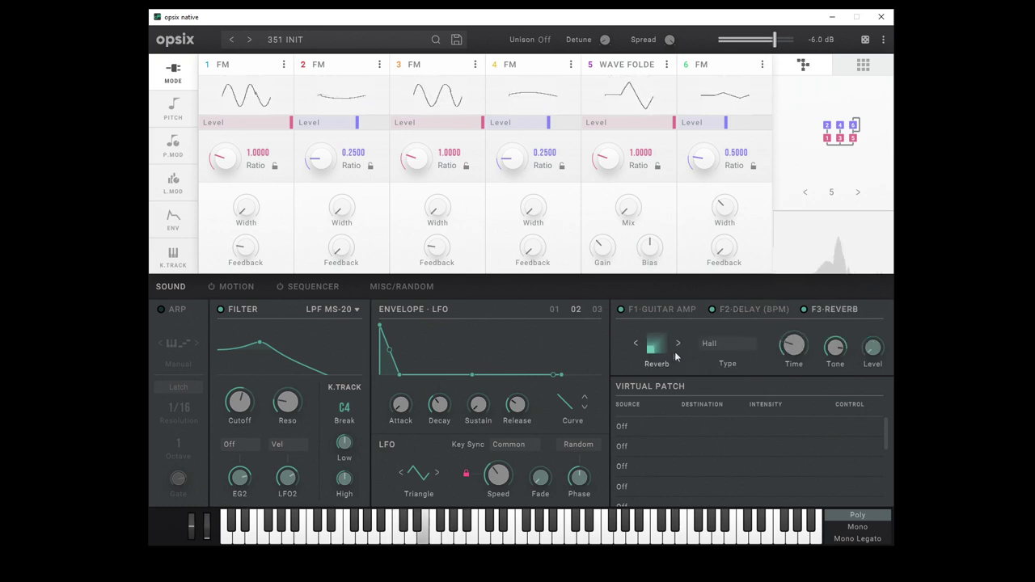
# - Turn up the F3 Hall Reverb level, then set operator 5's wave folder gain to 65%
pyautogui.moveTo(872, 354)
pyautogui.moveTo(872, 327); pyautogui.dragTo(867, 305)
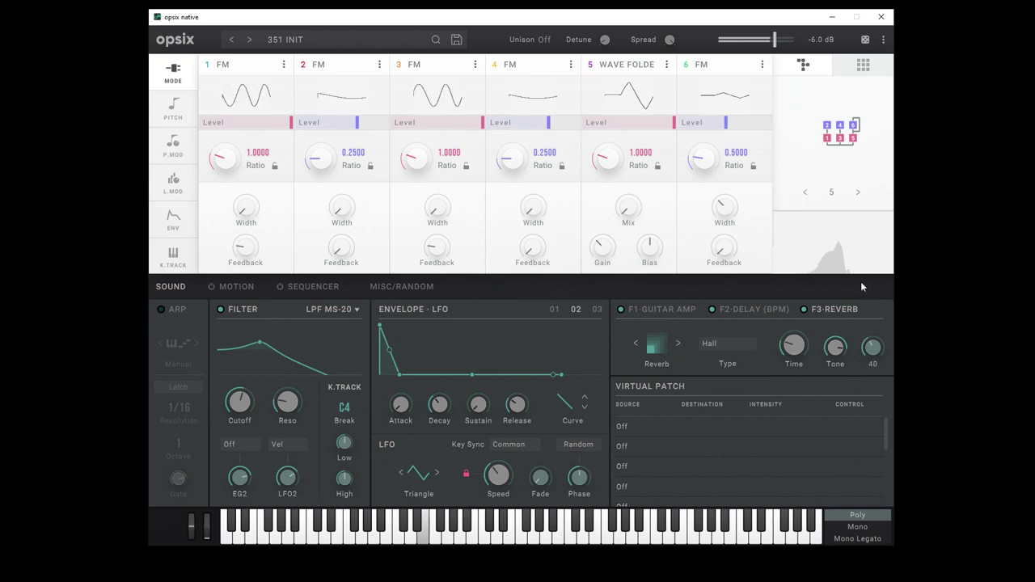
pyautogui.scroll(1, 876, 351)
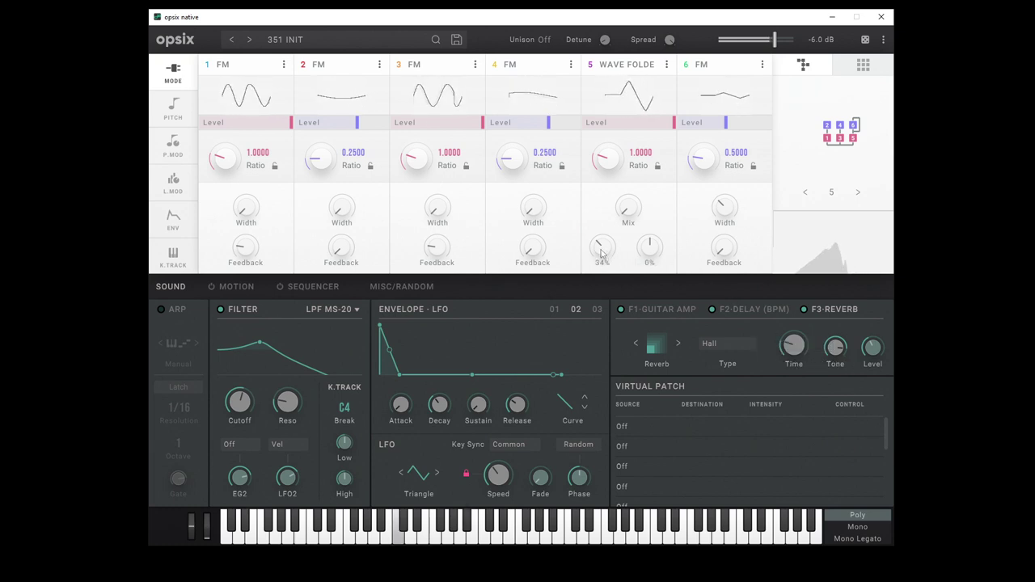
pyautogui.moveTo(601, 253)
pyautogui.mouseDown()
pyautogui.moveTo(604, 203)
pyautogui.moveTo(600, 257)
pyautogui.mouseUp()
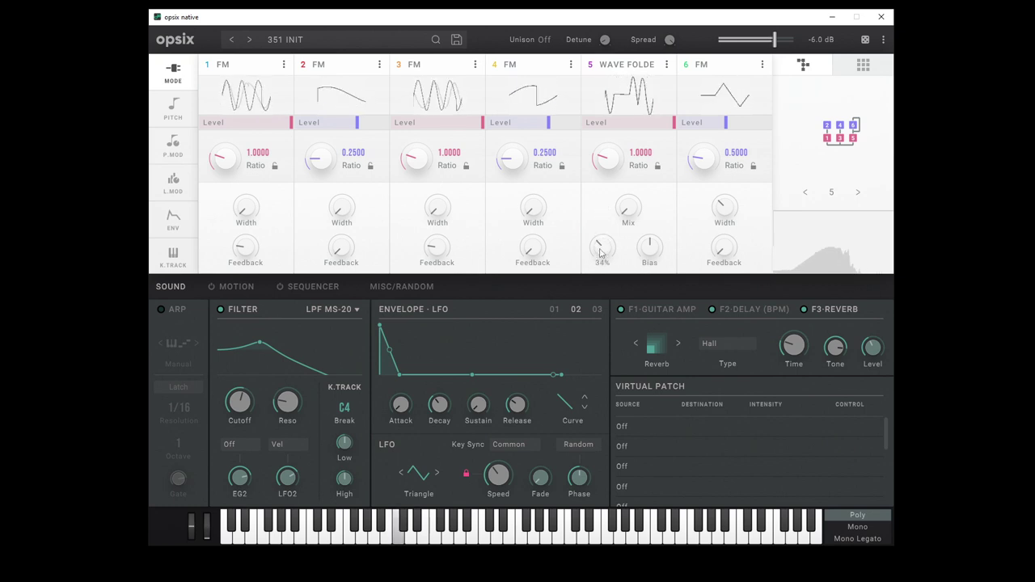
pyautogui.moveTo(632, 200)
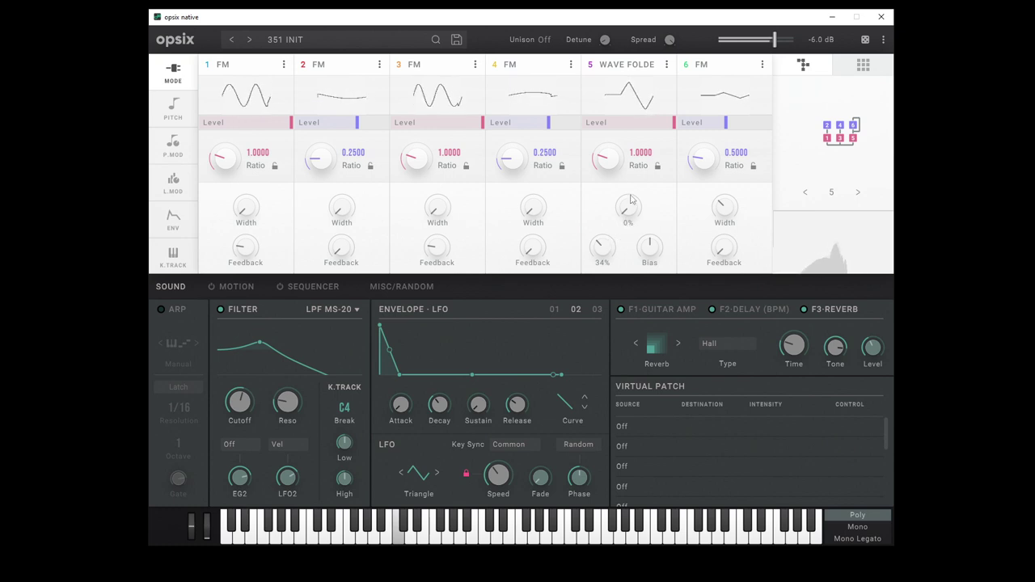
# - Patch the Modulation Wheel to Filter Cutoff at intensity 67.20, then sweep the wheel to hear it
pyautogui.click(623, 427)
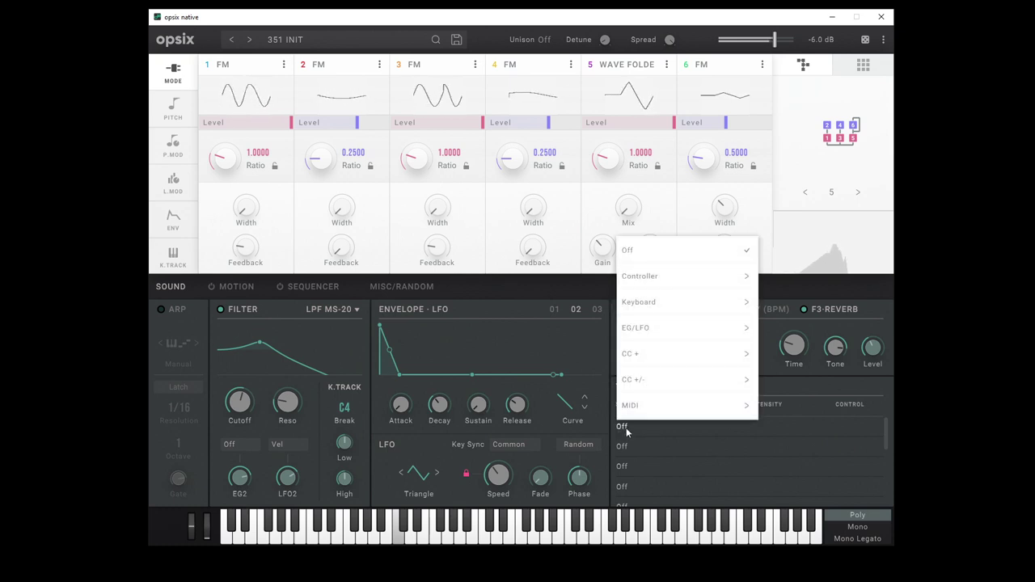
pyautogui.moveTo(702, 284)
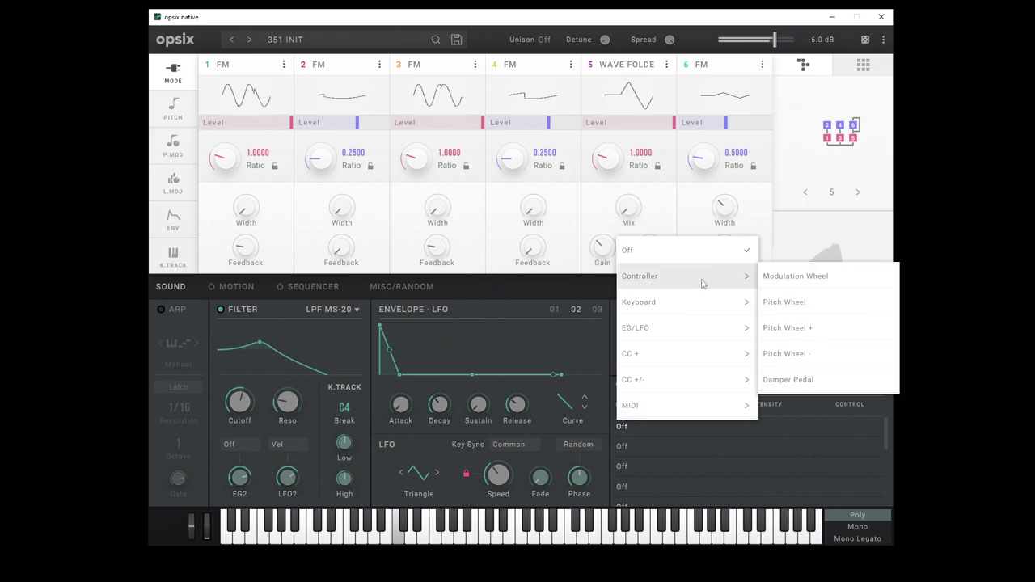
pyautogui.click(773, 277)
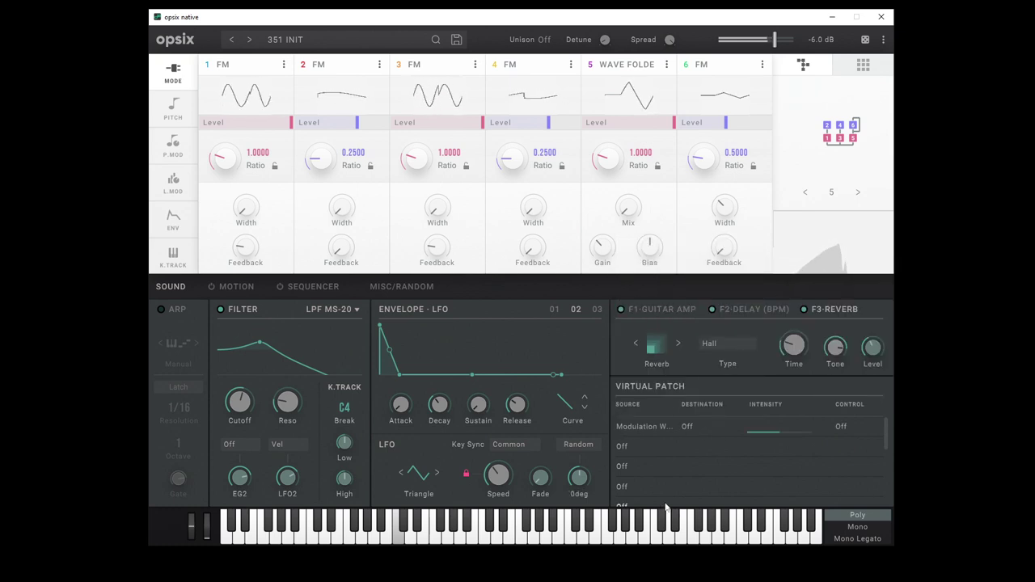
pyautogui.click(689, 426)
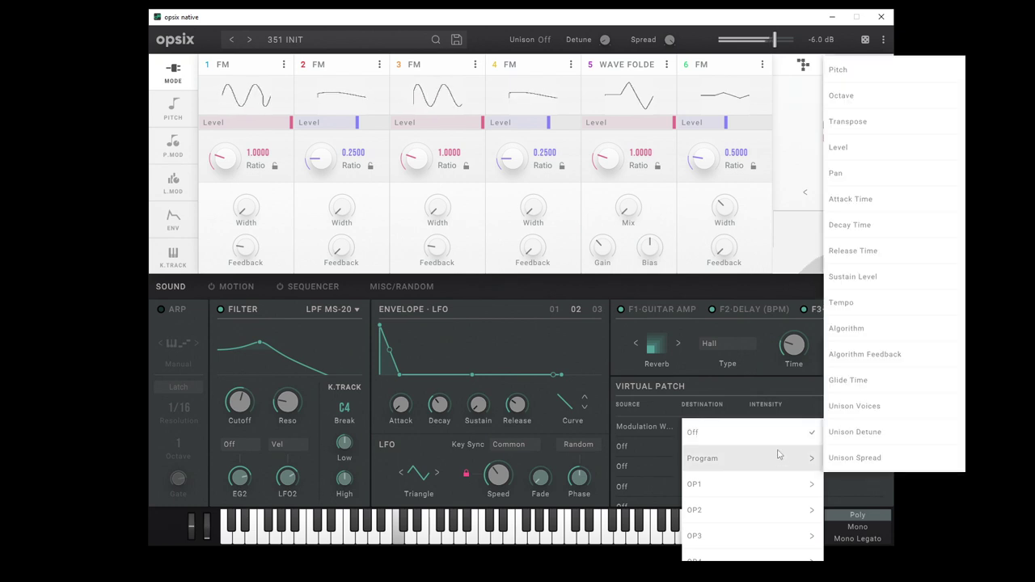
pyautogui.moveTo(766, 444)
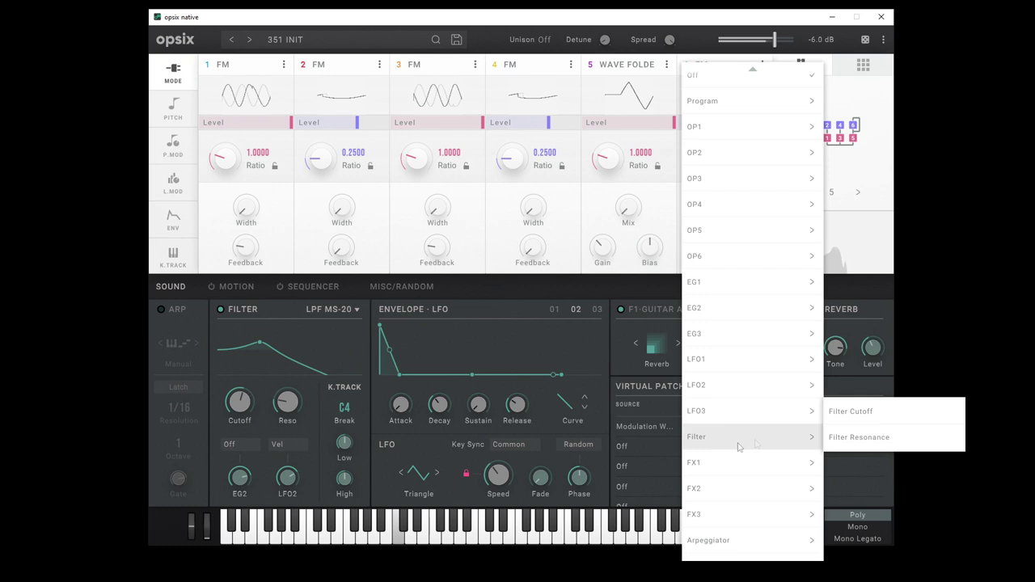
pyautogui.click(893, 418)
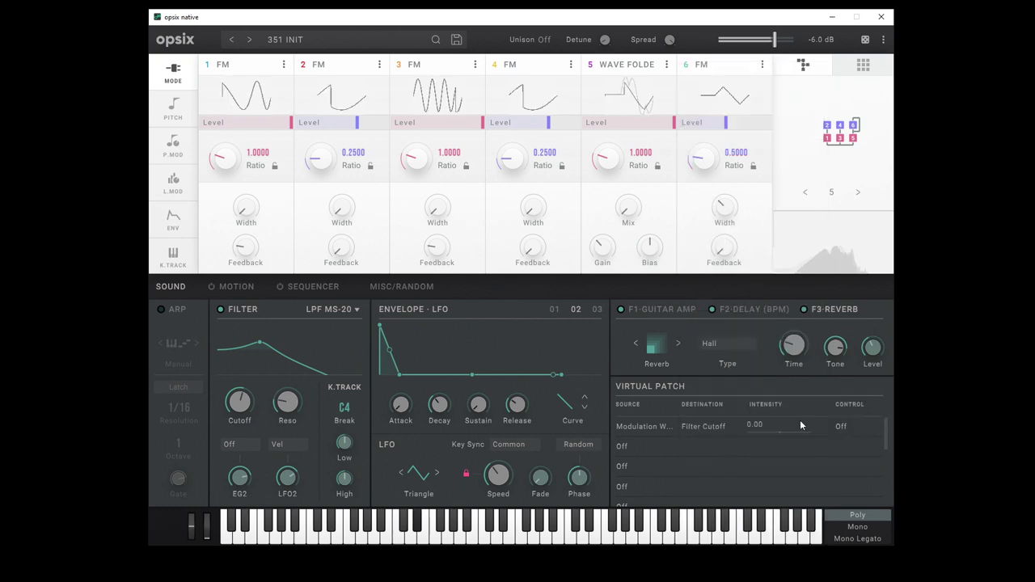
pyautogui.moveTo(784, 437); pyautogui.dragTo(790, 377)
pyautogui.moveTo(212, 541)
pyautogui.mouseDown()
pyautogui.moveTo(204, 514)
pyautogui.moveTo(209, 538)
pyautogui.moveTo(208, 522)
pyautogui.mouseUp()
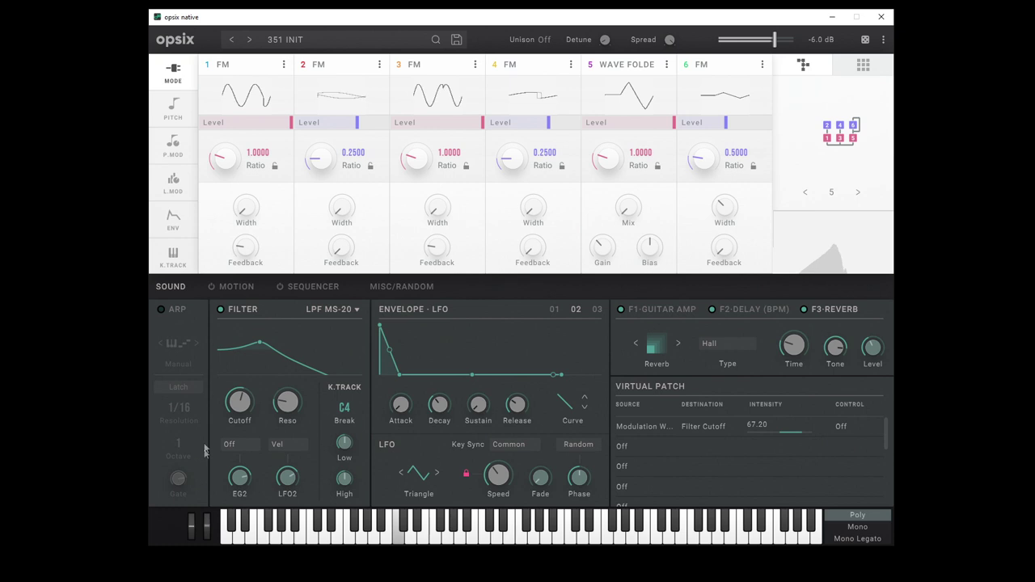